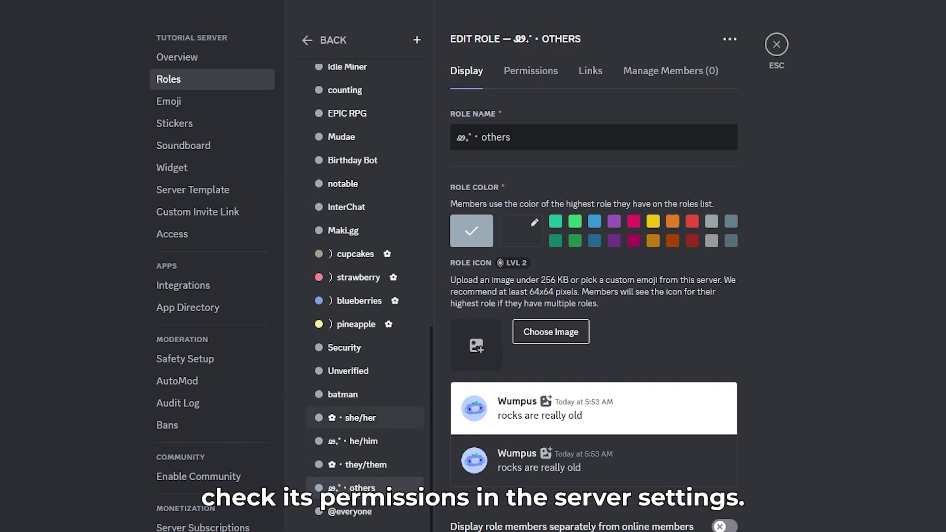
# Review the she/her, they/them and others pronoun roles in server settings
pyautogui.click(359, 417)
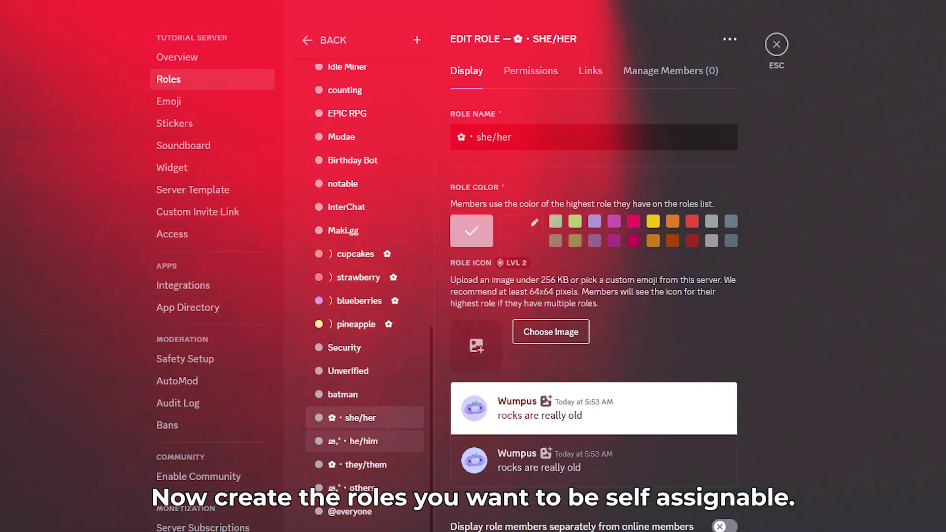
pyautogui.click(366, 464)
pyautogui.click(360, 488)
pyautogui.scroll(10, 364, 291)
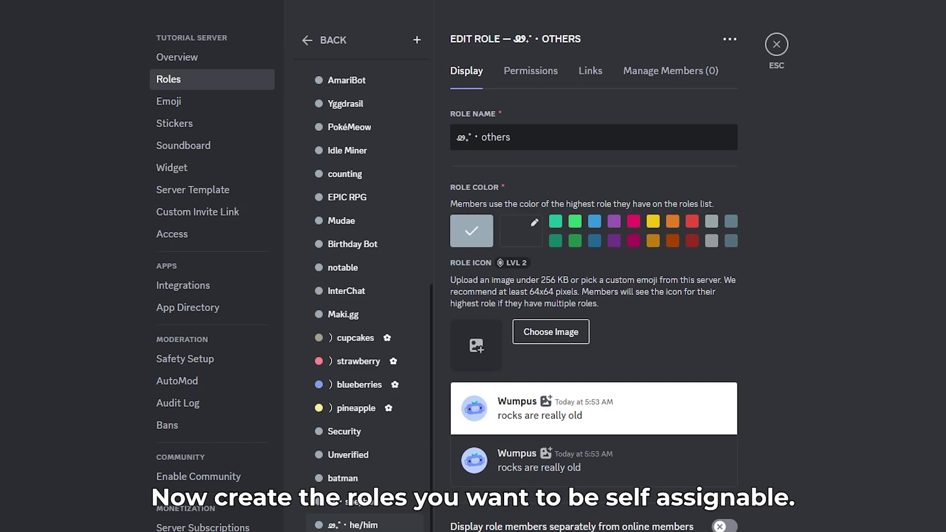
pyautogui.scroll(-8, 365, 291)
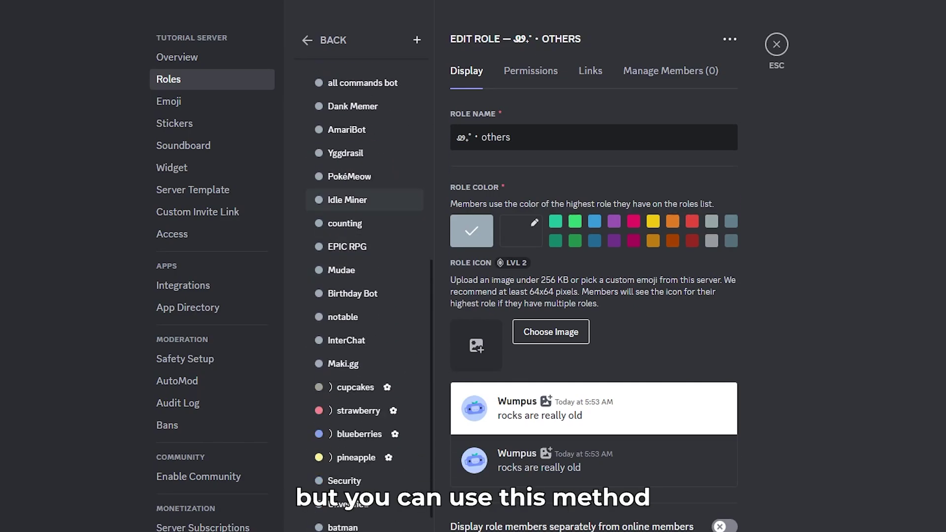
pyautogui.scroll(-3, 364, 291)
pyautogui.scroll(5, 365, 291)
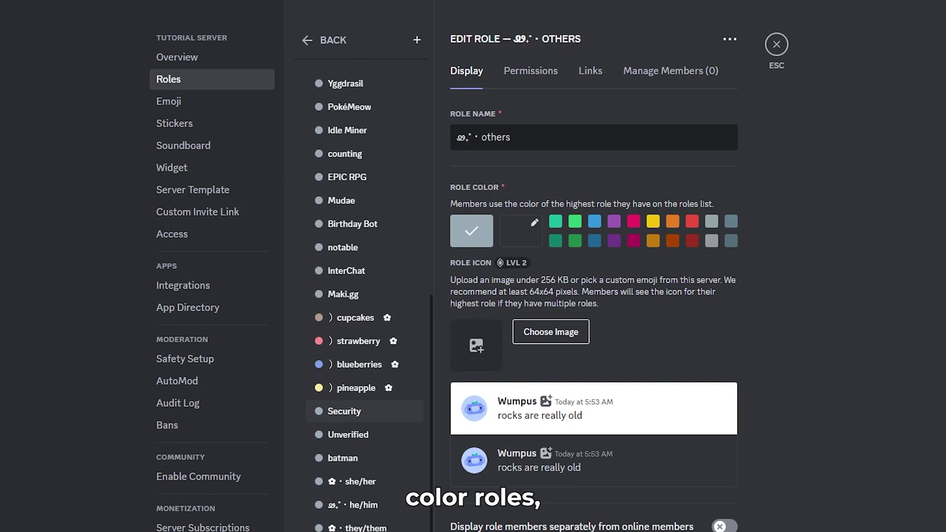
pyautogui.scroll(5, 364, 291)
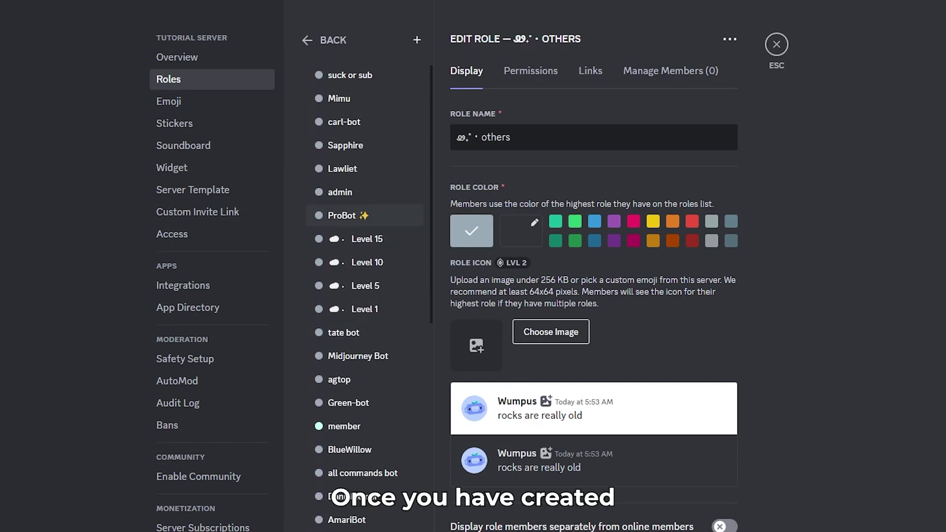
# Check the ProBot role's settings, then close server settings
pyautogui.click(345, 215)
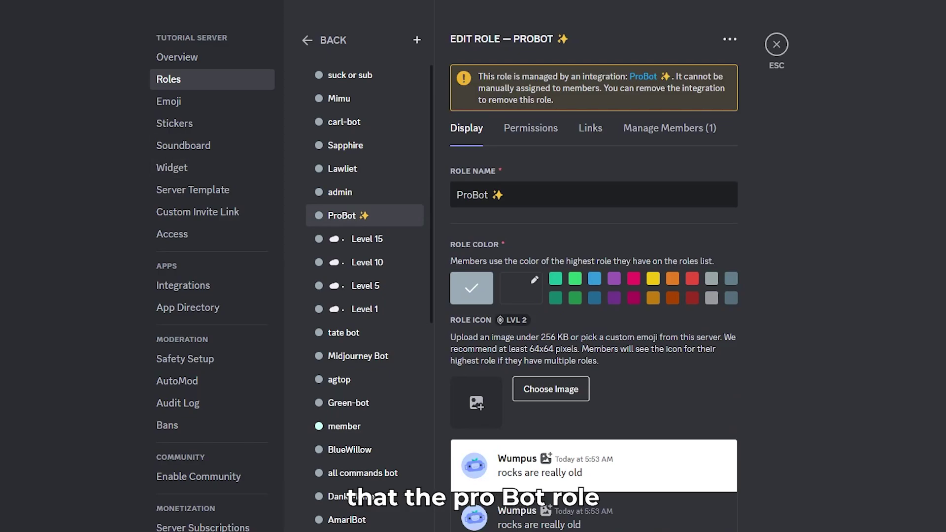
pyautogui.scroll(-3, 212, 266)
pyautogui.scroll(-5, 365, 291)
pyautogui.click(776, 44)
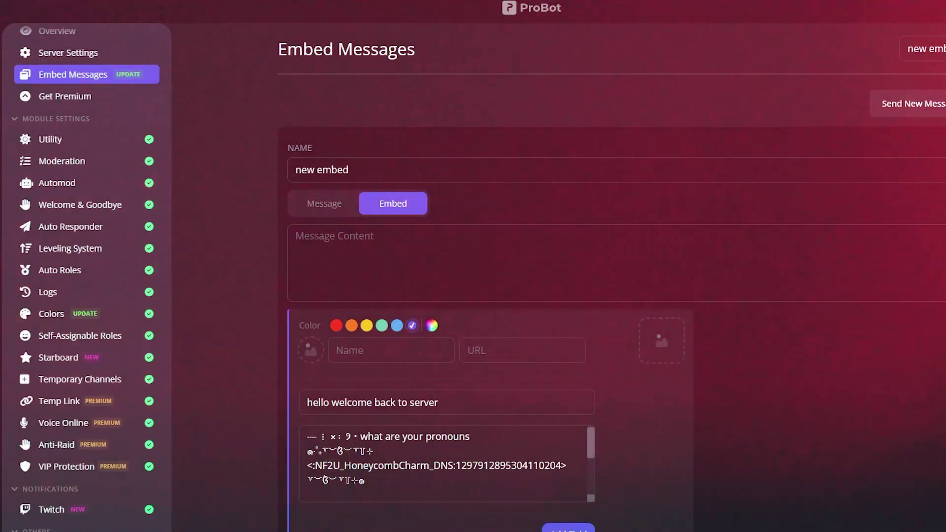
# Go from the tutorial server's Overview to the Embed Messages page in ProBot Dashboard
pyautogui.scroll(3, 86, 304)
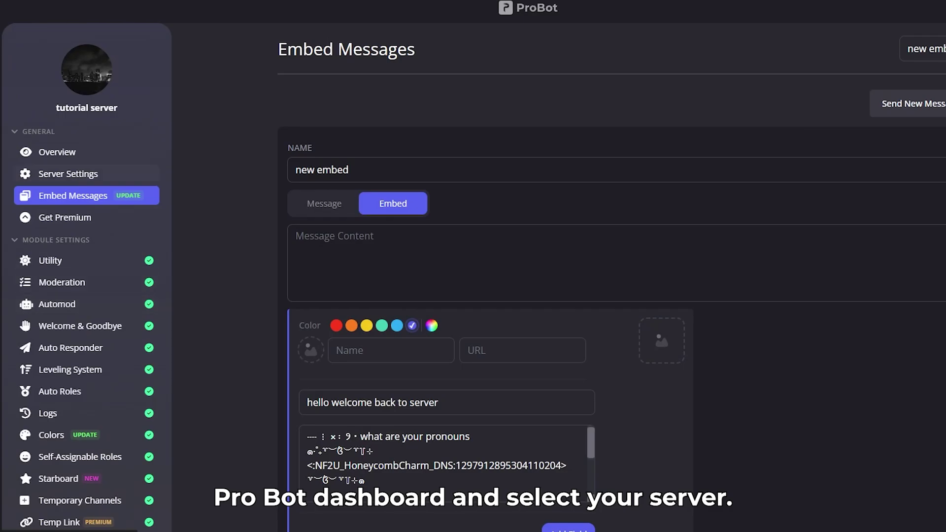
pyautogui.click(57, 151)
pyautogui.scroll(-3, 86, 276)
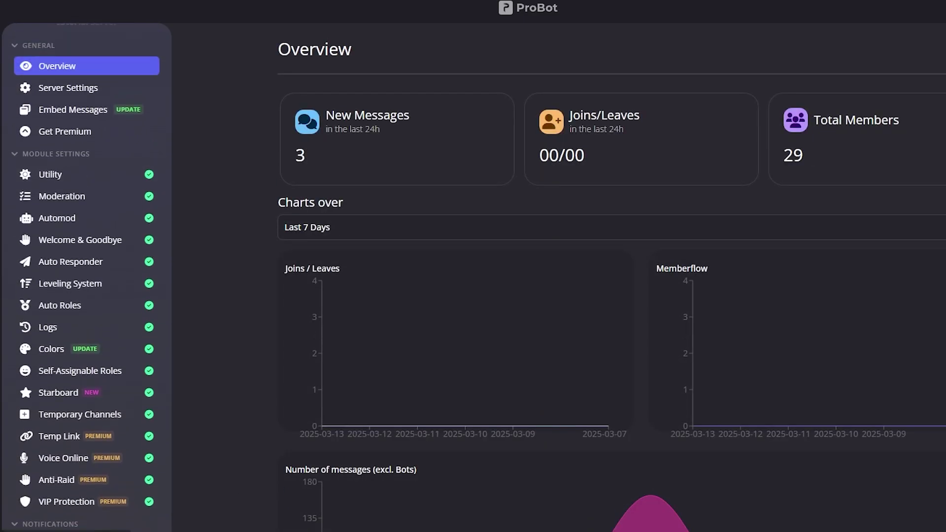
pyautogui.scroll(3, 86, 276)
pyautogui.click(73, 195)
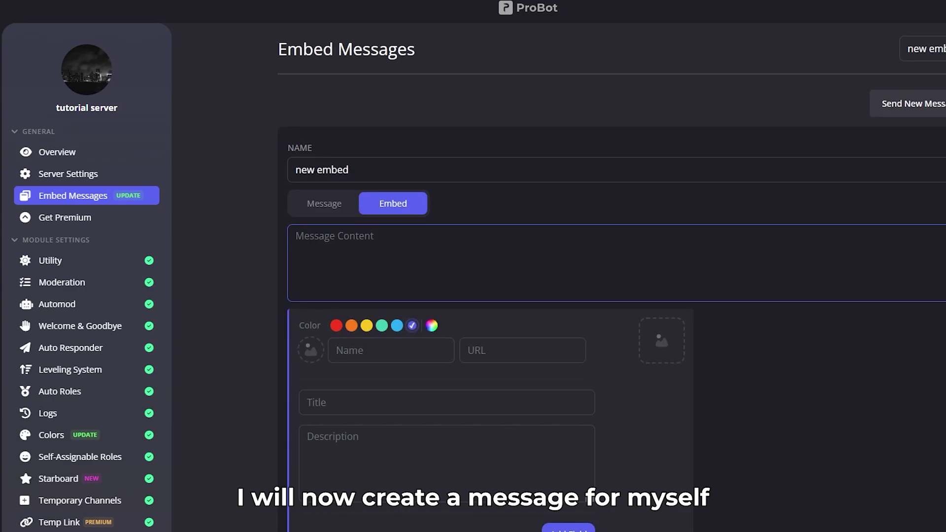
pyautogui.scroll(-3, 611, 276)
pyautogui.scroll(2, 611, 276)
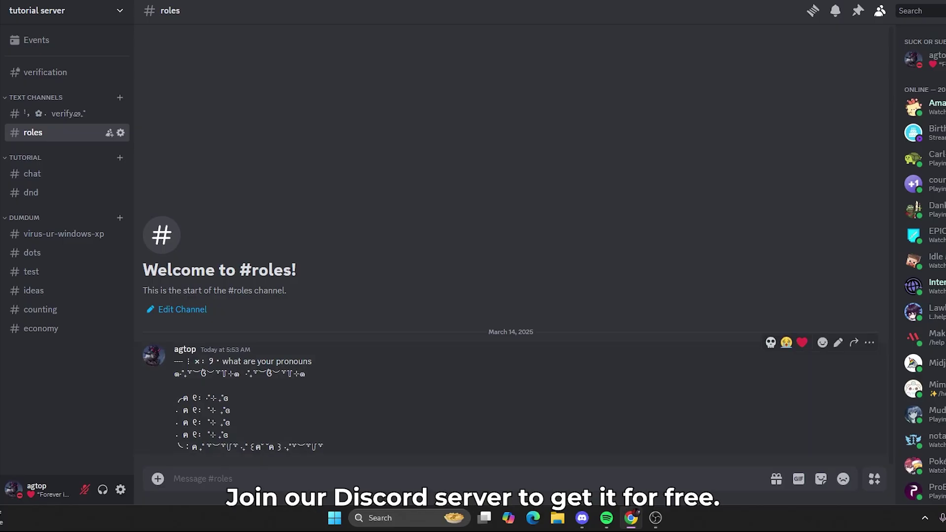
# Add the 2f3_GGicecream_ emoji to the message header, escaped with a backslash
pyautogui.click(838, 342)
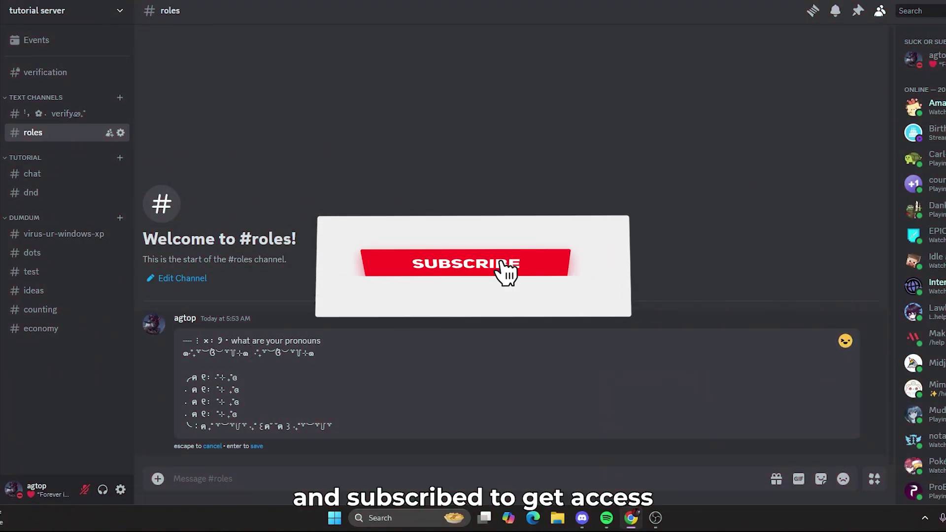
pyautogui.click(845, 341)
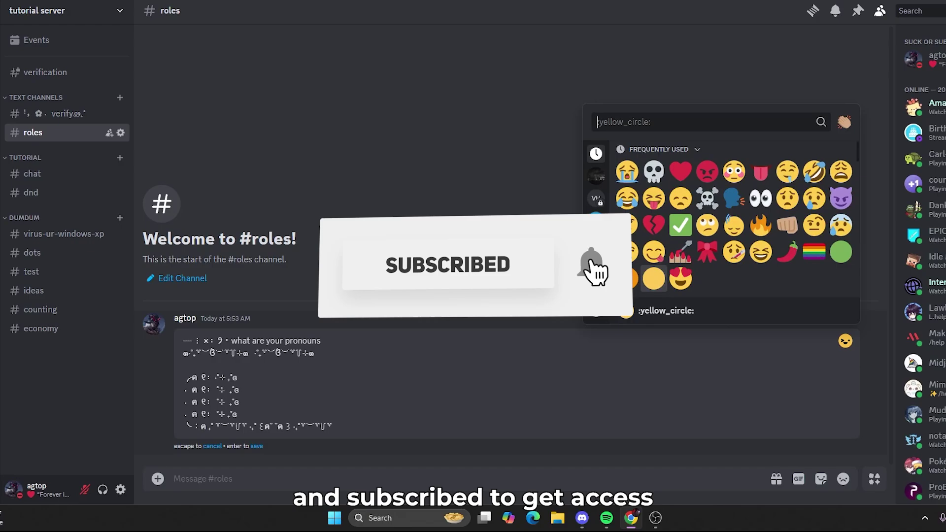
pyautogui.scroll(-3, 734, 222)
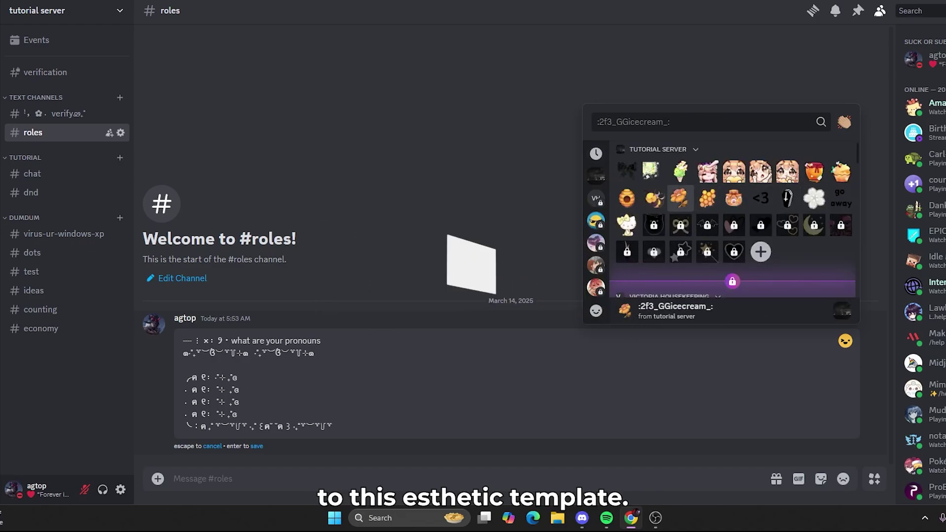
pyautogui.click(680, 198)
pyautogui.hotkey('shift', 'Left')
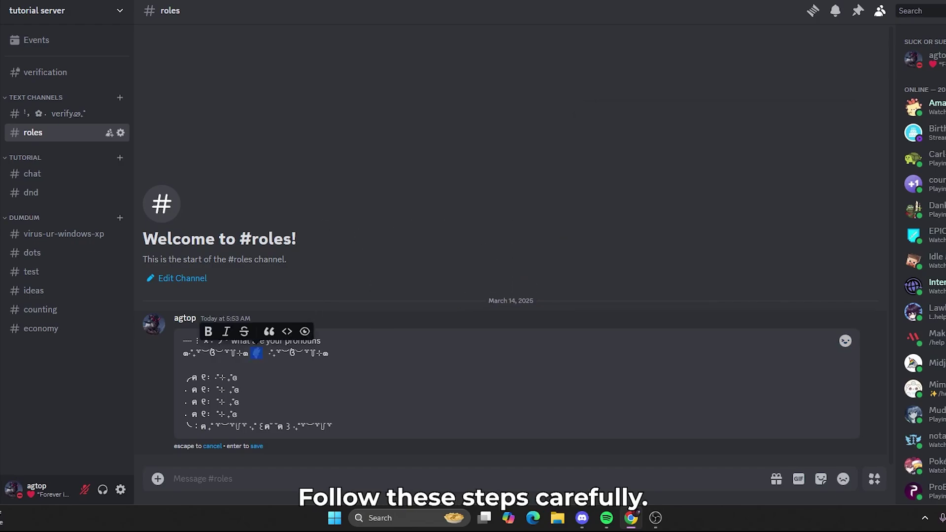
pyautogui.press('Left')
pyautogui.write('\\')
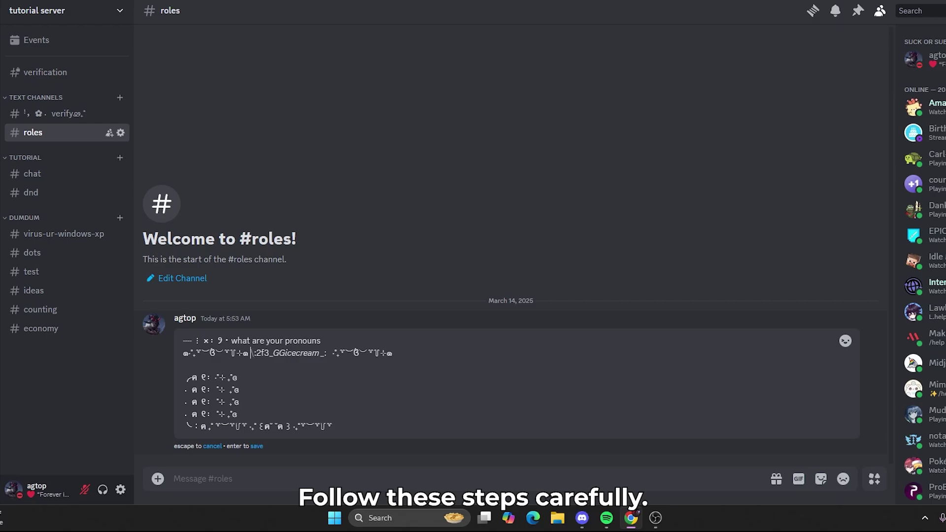
# Put the AzaleaHeartHold emoji on line one and the honey jar emoji on line two
pyautogui.click(845, 341)
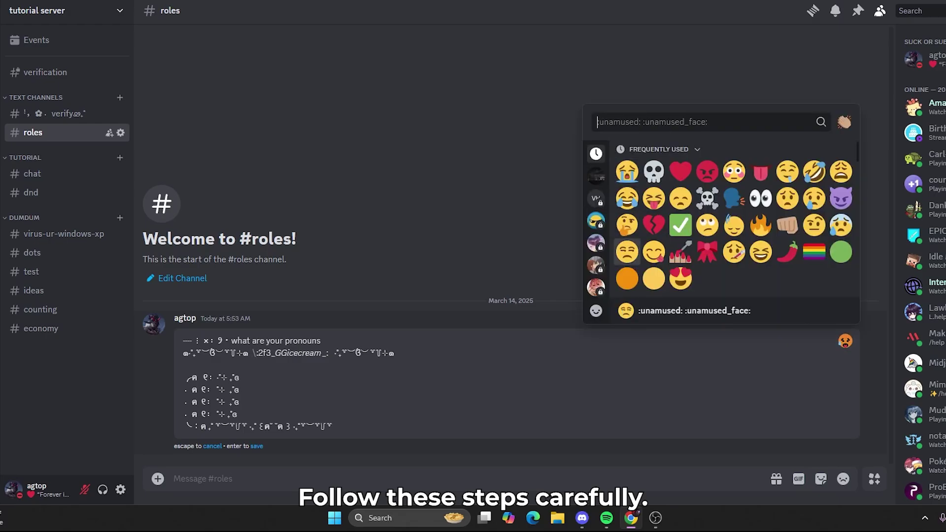
pyautogui.scroll(-3, 680, 252)
pyautogui.click(734, 171)
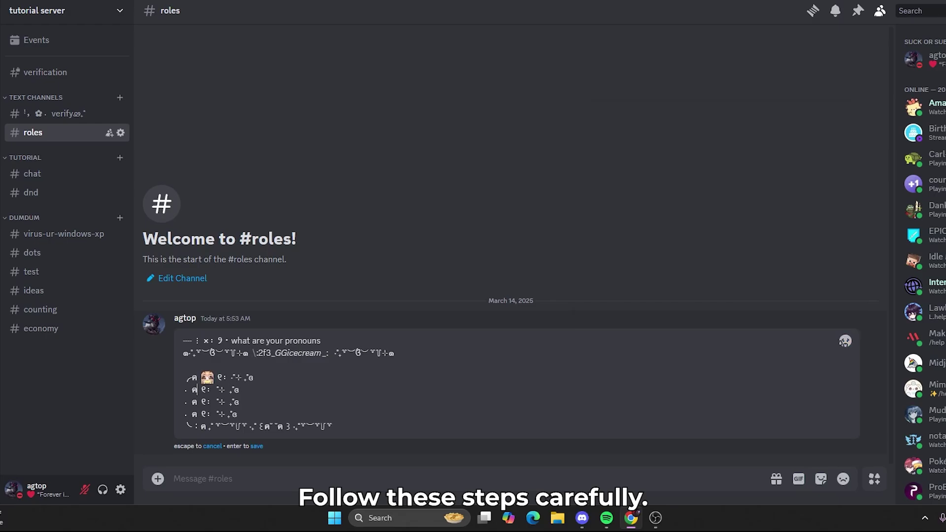
pyautogui.click(845, 341)
pyautogui.click(596, 175)
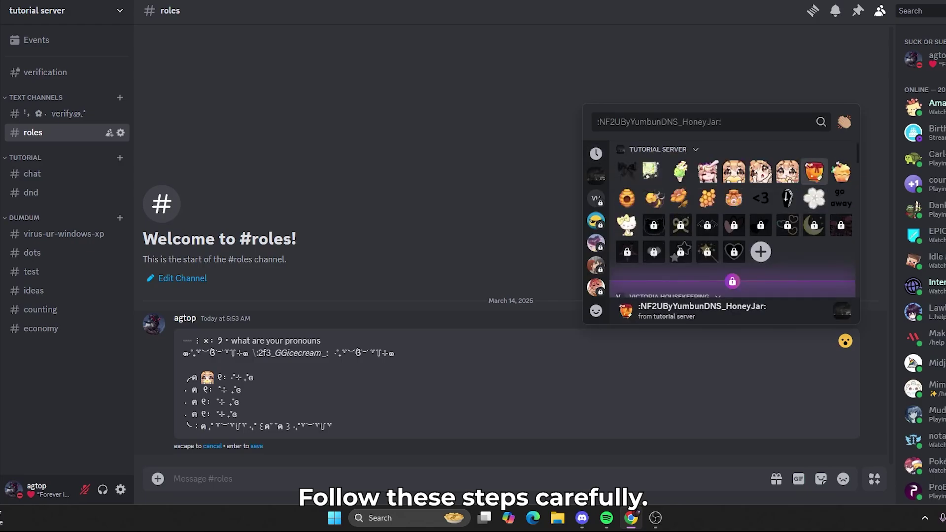
pyautogui.click(734, 251)
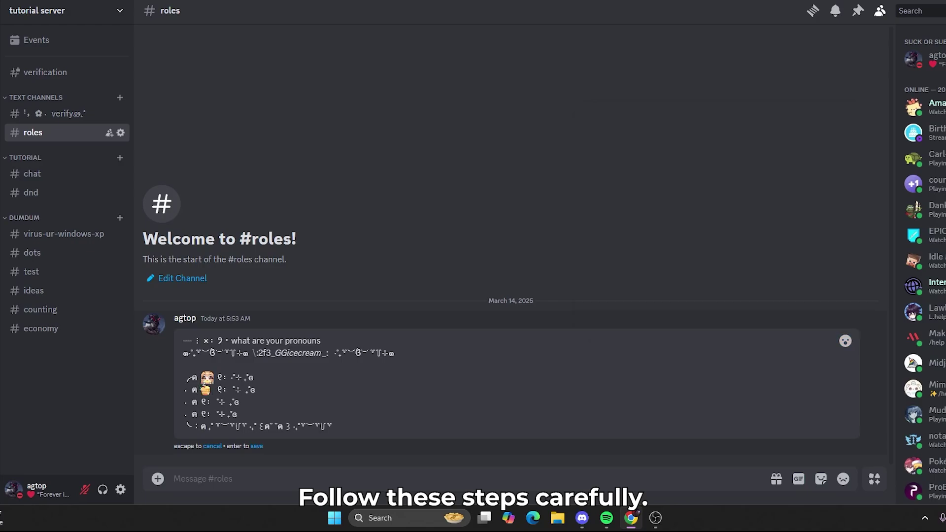
# Put the pink Cess_Pat_DNS emoji on line three and the honey pot emoji on line four
pyautogui.hotkey('ctrl', 'e')
pyautogui.scroll(-3, 734, 212)
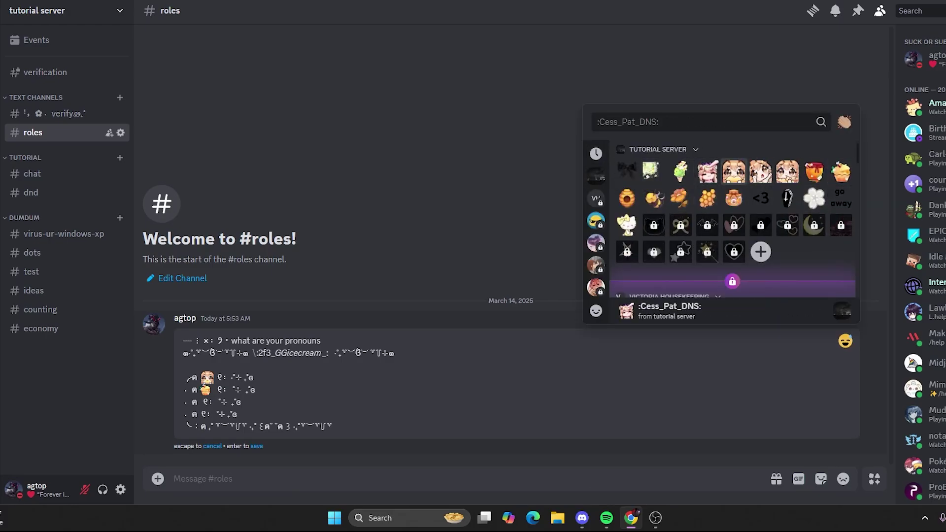
pyautogui.click(708, 171)
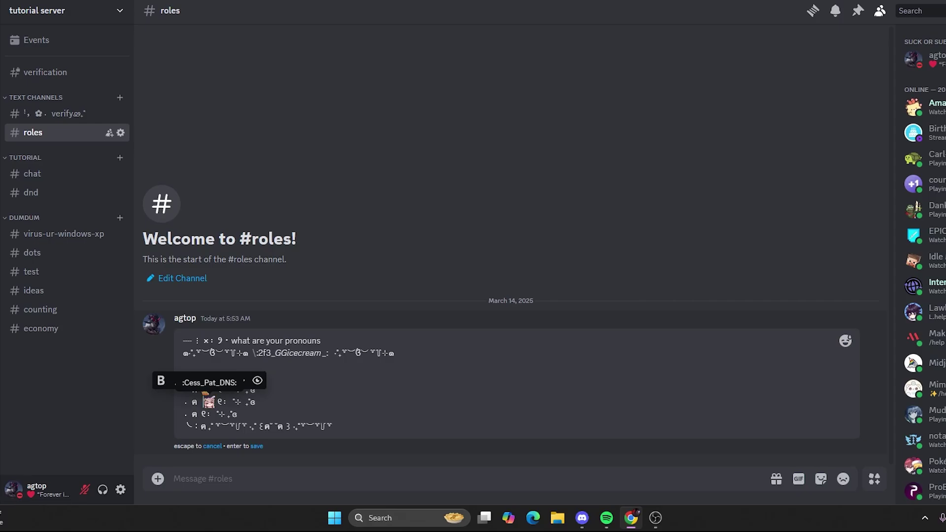
pyautogui.click(201, 414)
pyautogui.hotkey('ctrl', 'e')
pyautogui.scroll(-3, 734, 212)
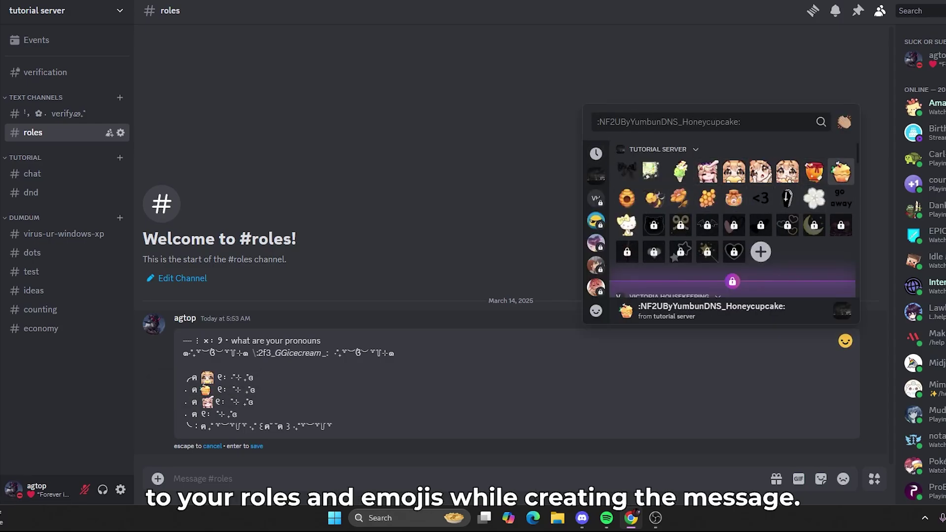
pyautogui.click(814, 171)
# Add the she/her, he/him, they/them and others role mentions to the four list lines
pyautogui.press('Up')
pyautogui.press('Up')
pyautogui.press('Up')
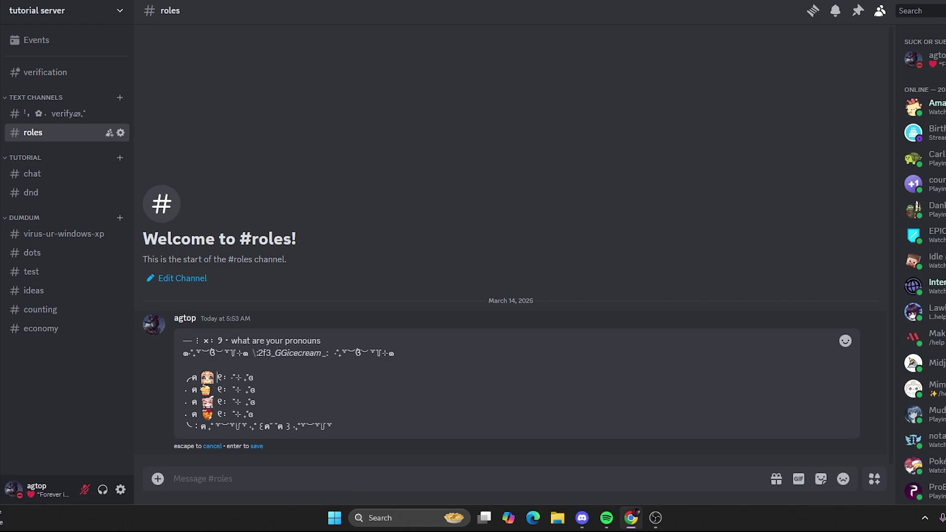
pyautogui.press('Right')
pyautogui.press('Right')
pyautogui.write('@she')
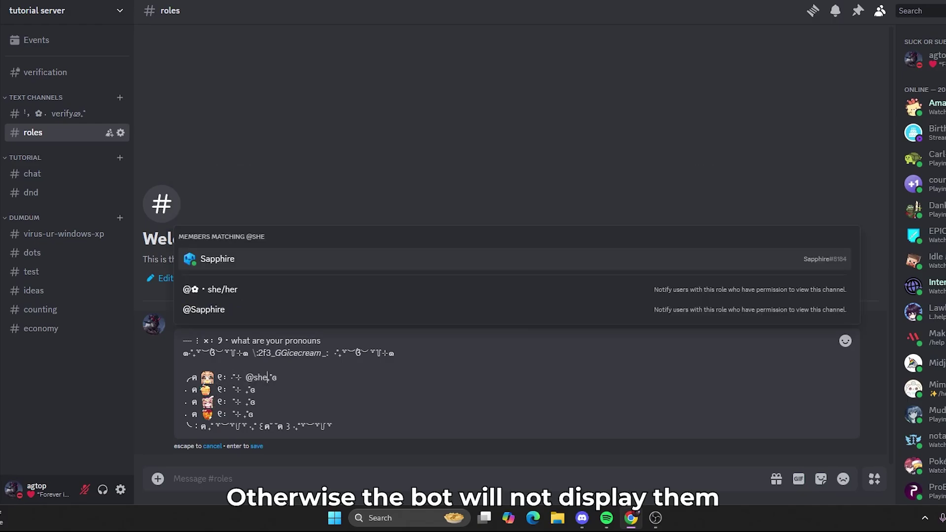
pyautogui.press('Return')
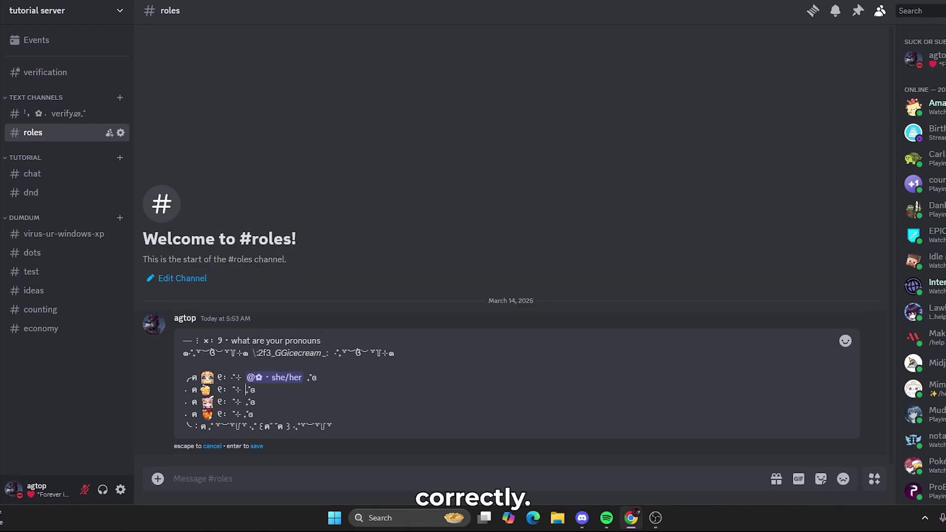
pyautogui.write('@t')
pyautogui.press('Return')
pyautogui.press('BackSpace')
pyautogui.write('@he/')
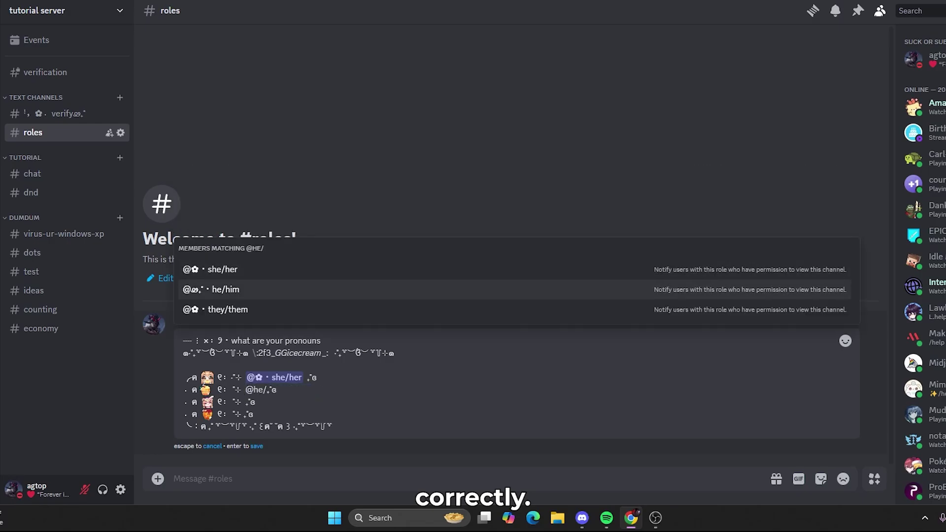
pyautogui.press('Down')
pyautogui.press('Return')
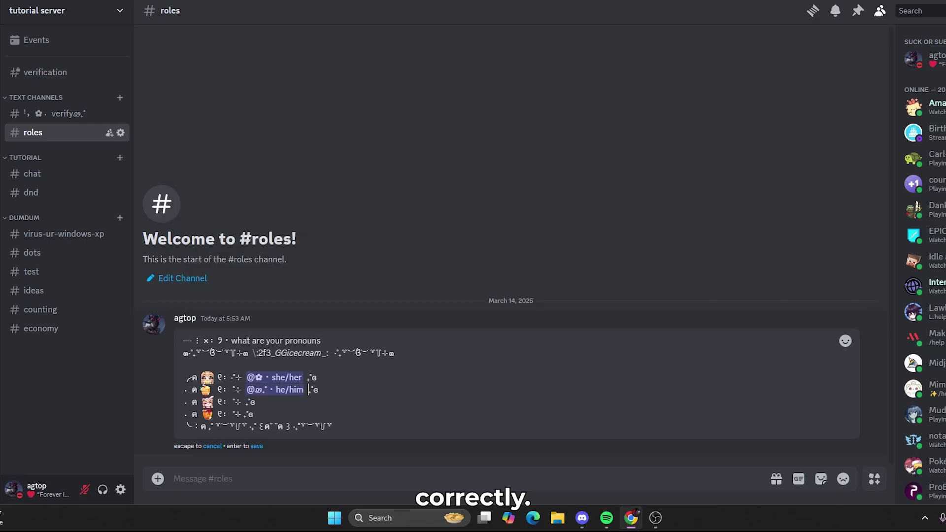
pyautogui.write('@they')
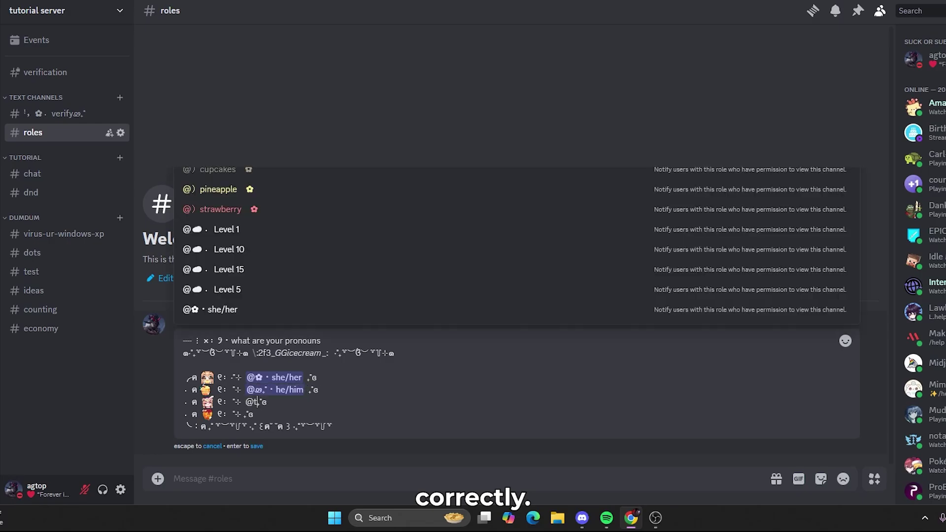
pyautogui.press('Return')
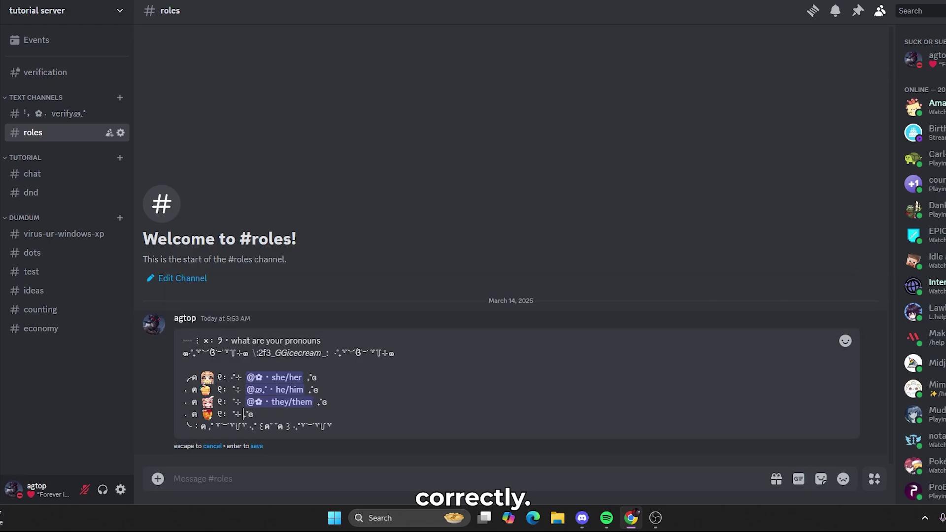
pyautogui.write('@oth')
pyautogui.press('Return')
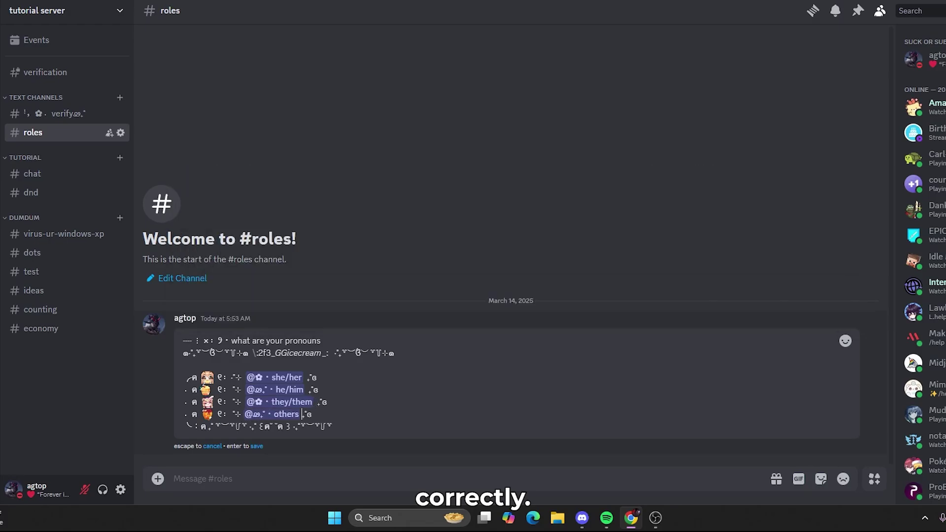
# Re-paste the message as raw code and backslash-escape the she/her and others mentions
pyautogui.hotkey('ctrl', 'a')
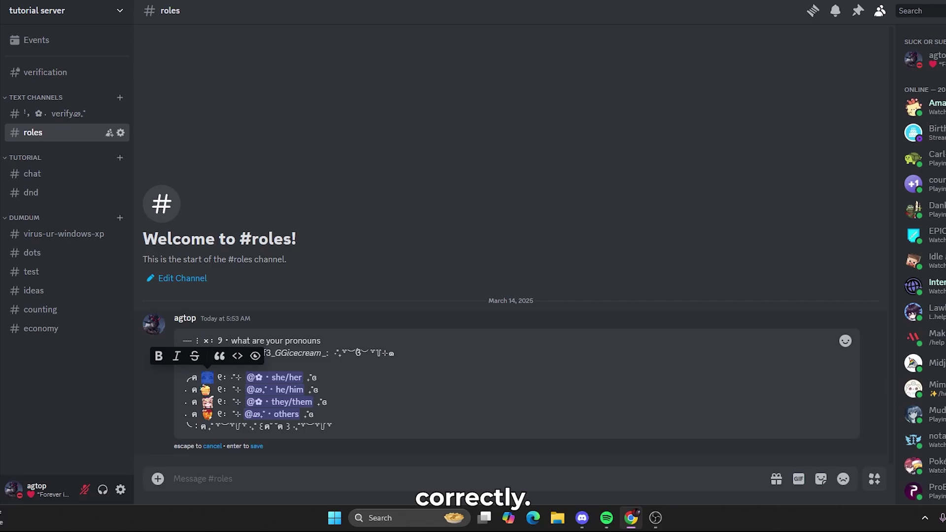
pyautogui.hotkey('ctrl', 'c')
pyautogui.hotkey('ctrl', 'v')
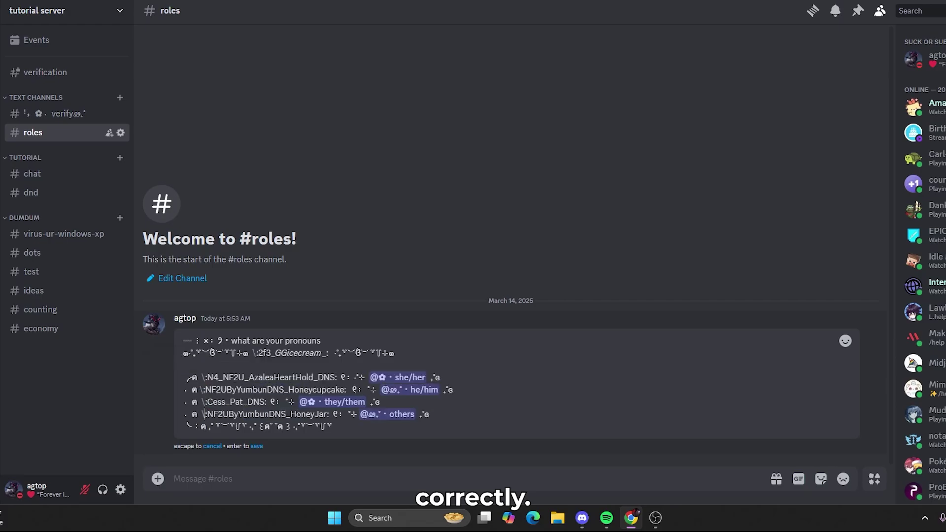
pyautogui.click(373, 377)
pyautogui.write('\\')
pyautogui.write('\\')
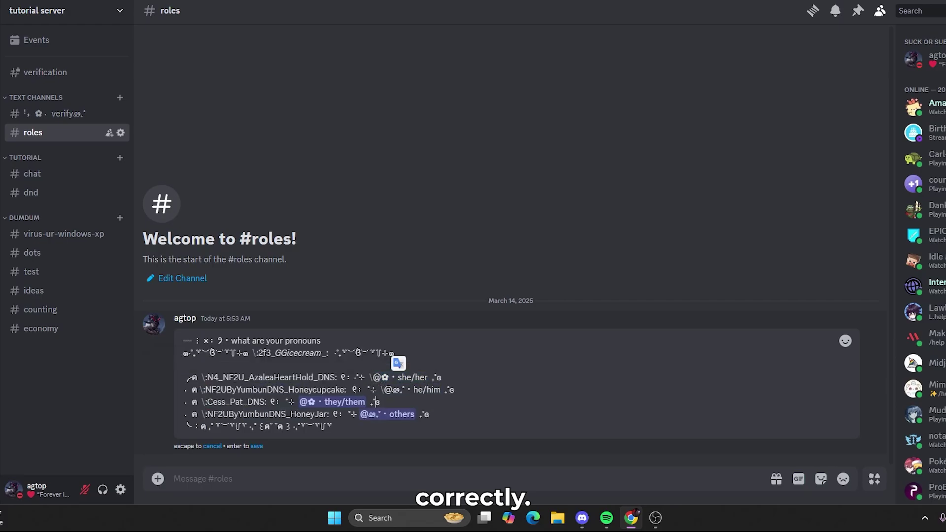
pyautogui.write('\\')
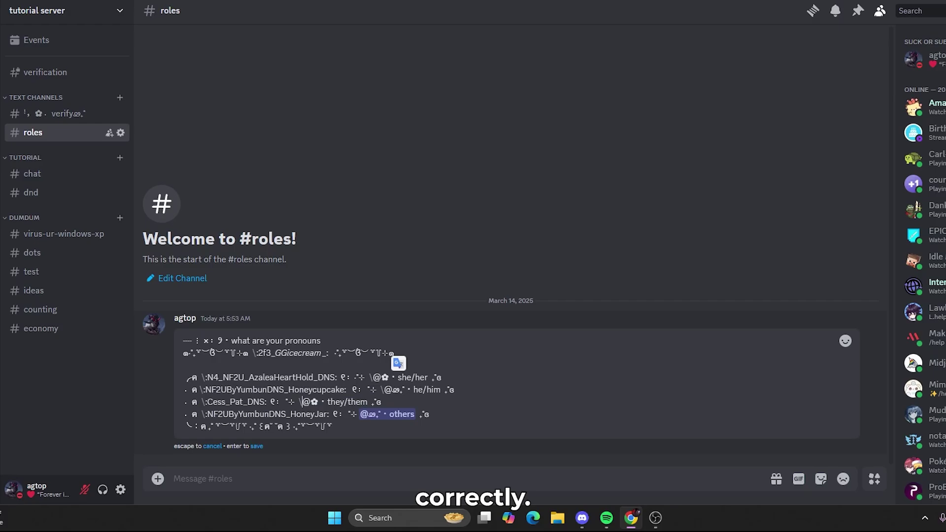
pyautogui.click(388, 414)
pyautogui.write('\\')
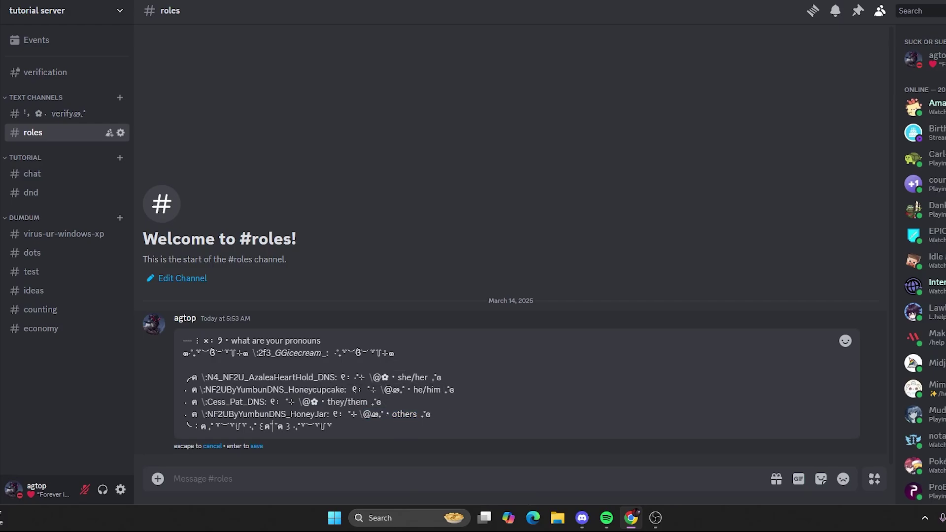
# Add the doublehearts2 emoji and select the whole roles message text
pyautogui.click(846, 341)
pyautogui.scroll(-3, 626, 198)
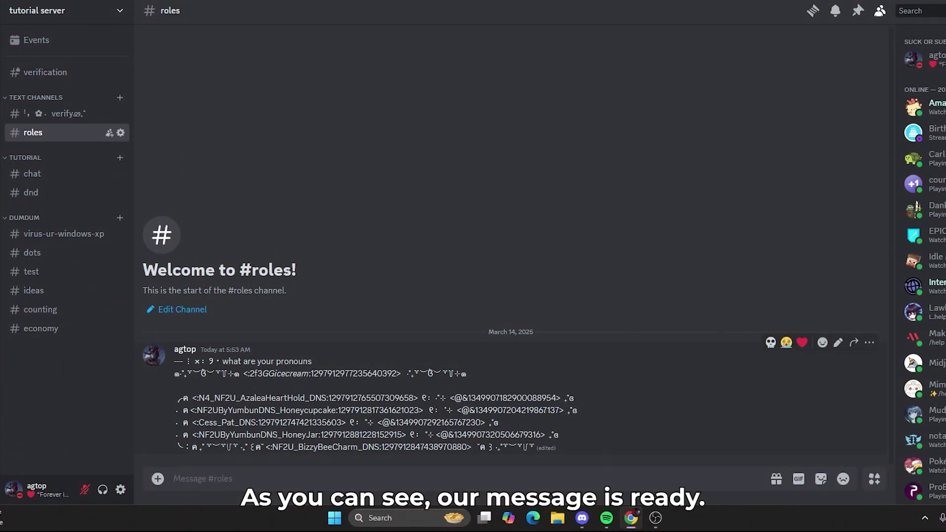
pyautogui.moveTo(175, 361); pyautogui.dragTo(535, 447)
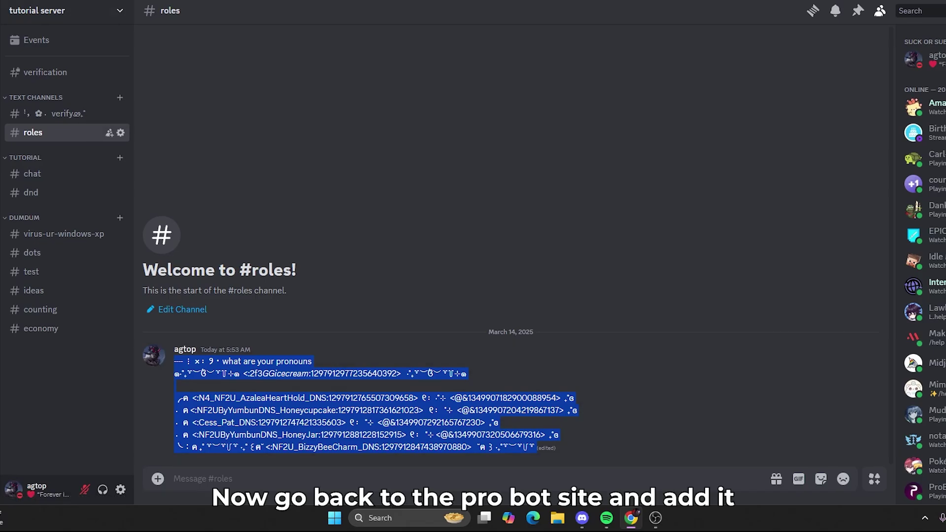
# Paste the roles text into the embed description, moving 'what are your pronouns' into the title
pyautogui.hotkey('ctrl', 'Tab')
pyautogui.click(296, 405)
pyautogui.hotkey('ctrl', 'v')
pyautogui.scroll(5, 296, 406)
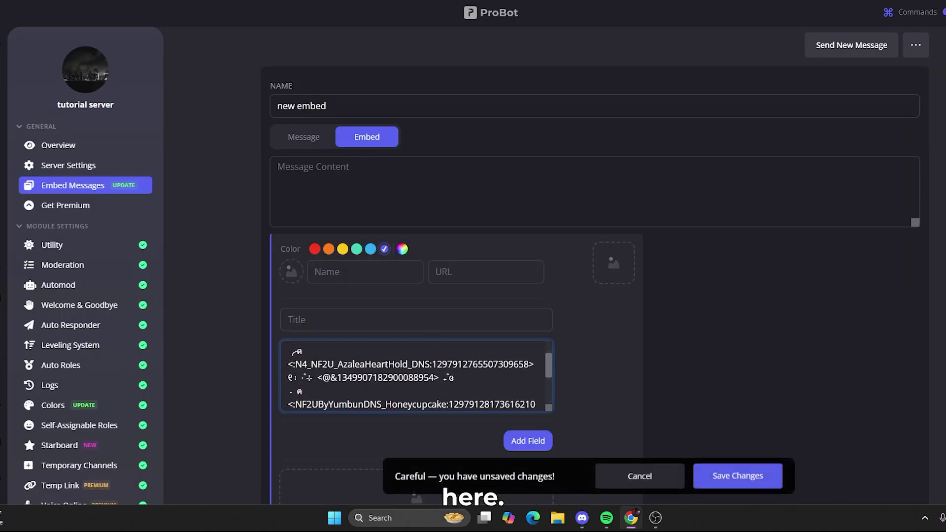
pyautogui.hotkey('shift', 'Home')
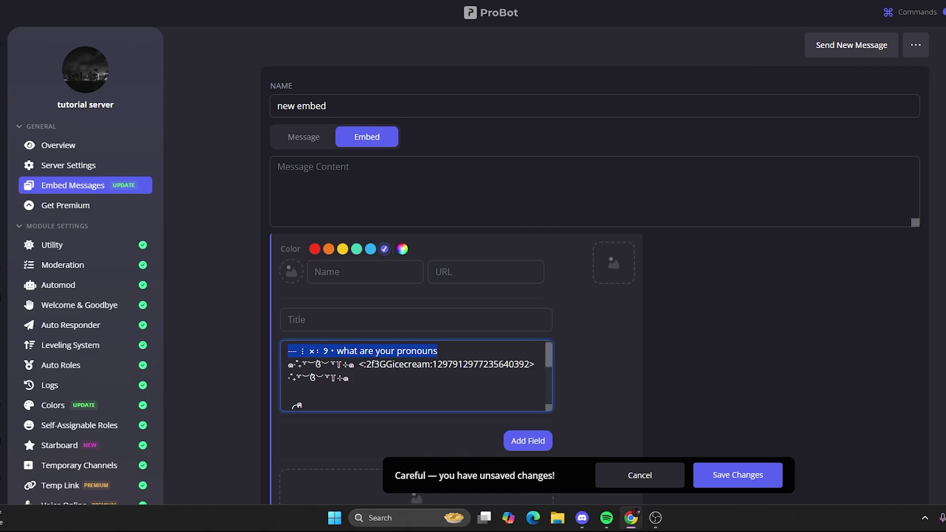
pyautogui.hotkey('ctrl', 'x')
pyautogui.hotkey('shift', 'Tab')
pyautogui.hotkey('ctrl', 'v')
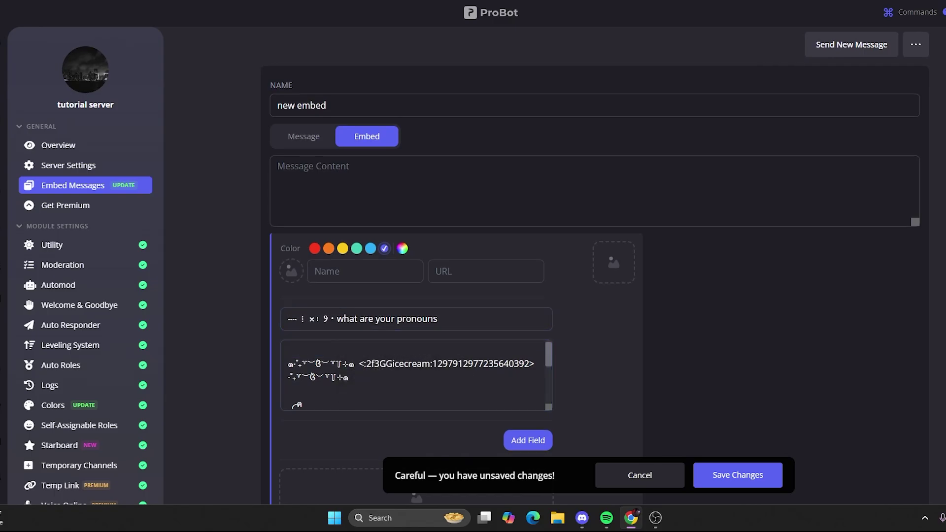
pyautogui.press('Tab')
# Rename the embed from 'new embed' to 'pronouns embed' and save it
pyautogui.scroll(-2, 416, 375)
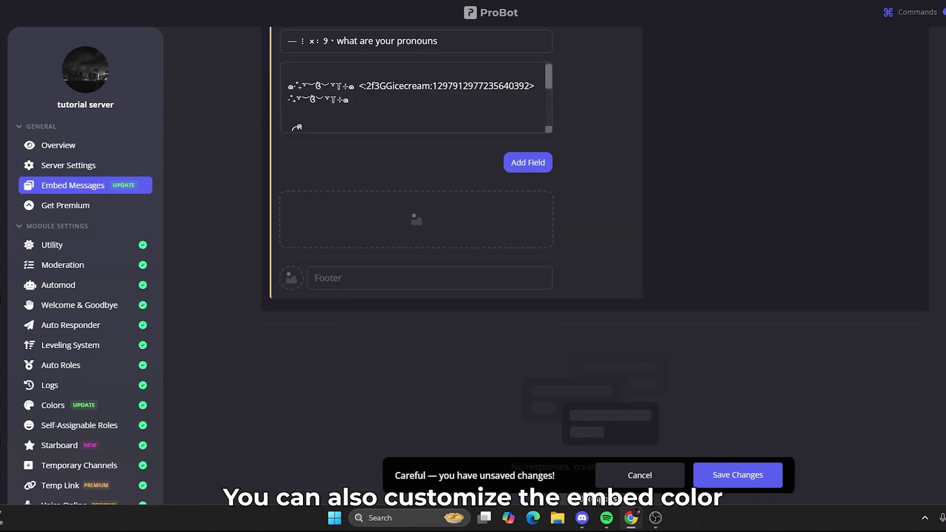
pyautogui.scroll(4, 591, 266)
pyautogui.scroll(-2, 416, 325)
pyautogui.scroll(-1, 416, 326)
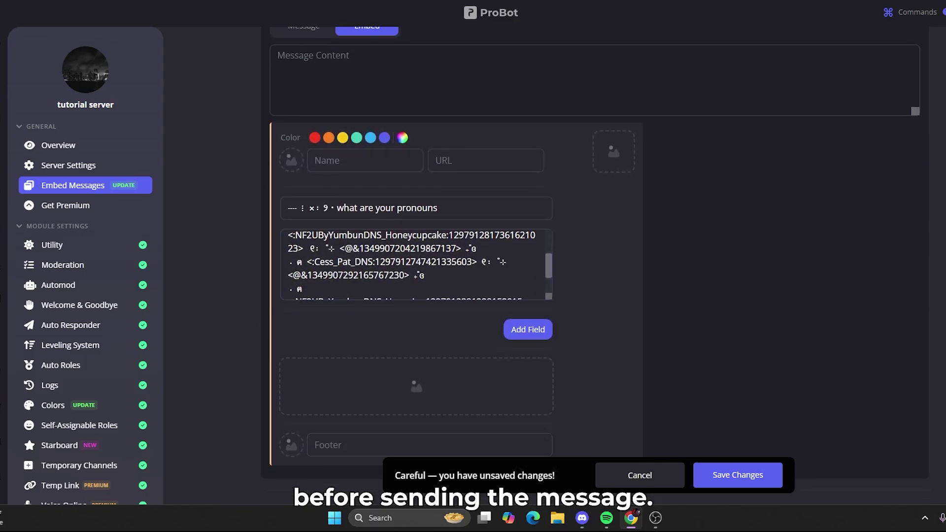
pyautogui.scroll(-2, 416, 295)
pyautogui.scroll(3, 417, 295)
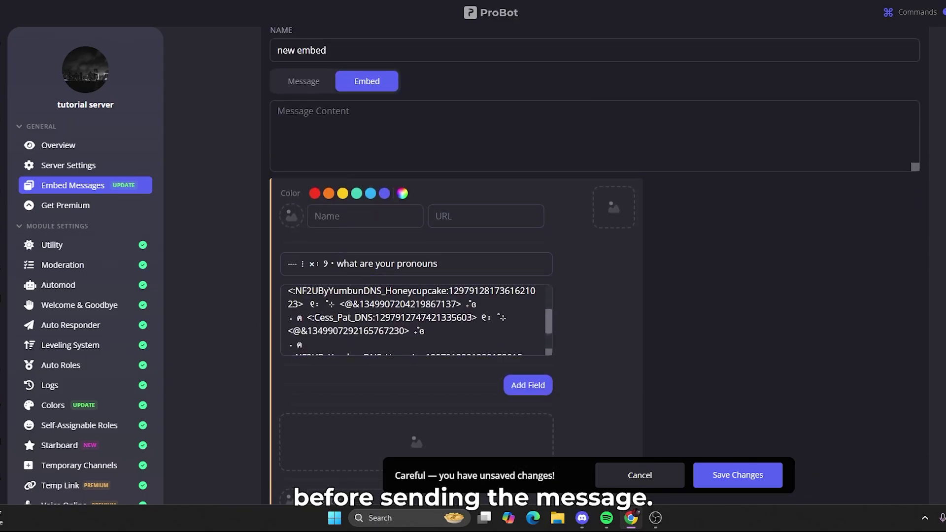
pyautogui.scroll(-2, 591, 266)
pyautogui.scroll(4, 592, 266)
pyautogui.tripleClick(301, 162)
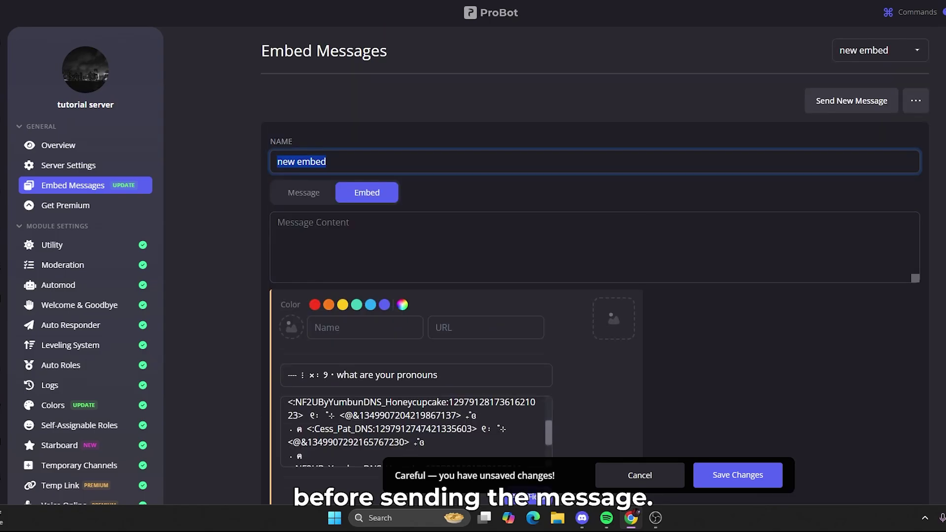
pyautogui.write('prn')
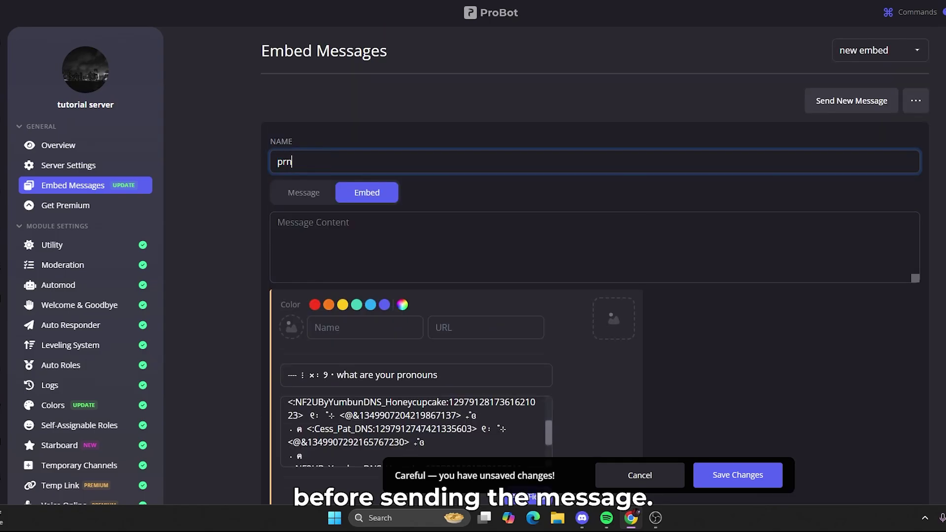
pyautogui.write('nouns embed')
pyautogui.click(738, 475)
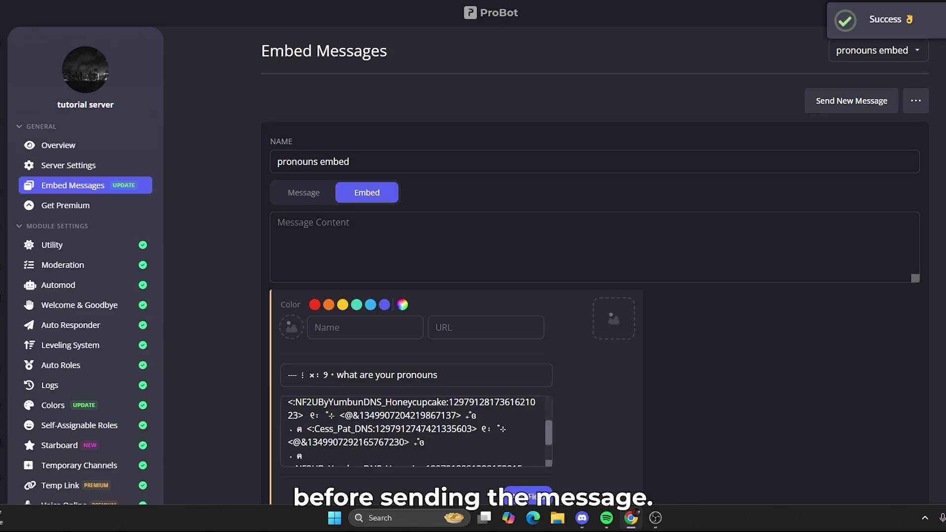
# Send the pronouns embed to the #roles channel as a new message
pyautogui.click(851, 101)
pyautogui.click(494, 246)
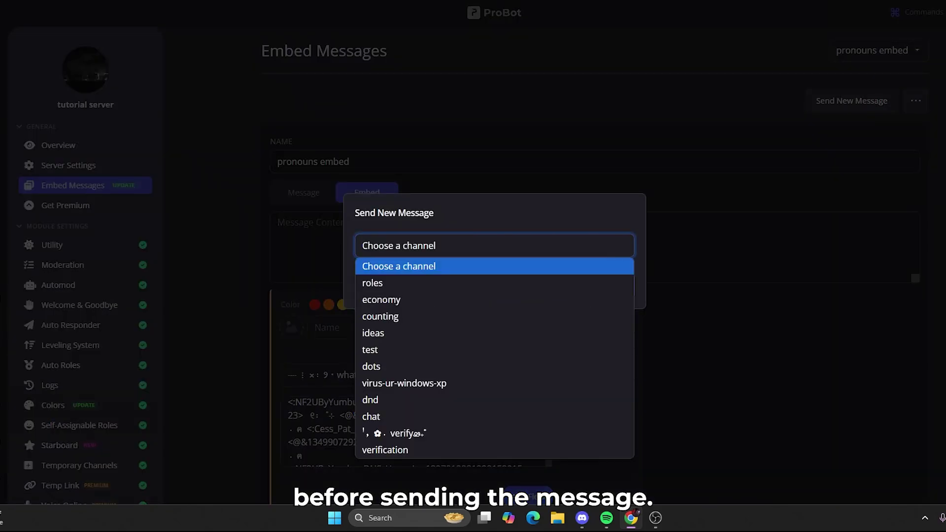
pyautogui.click(372, 283)
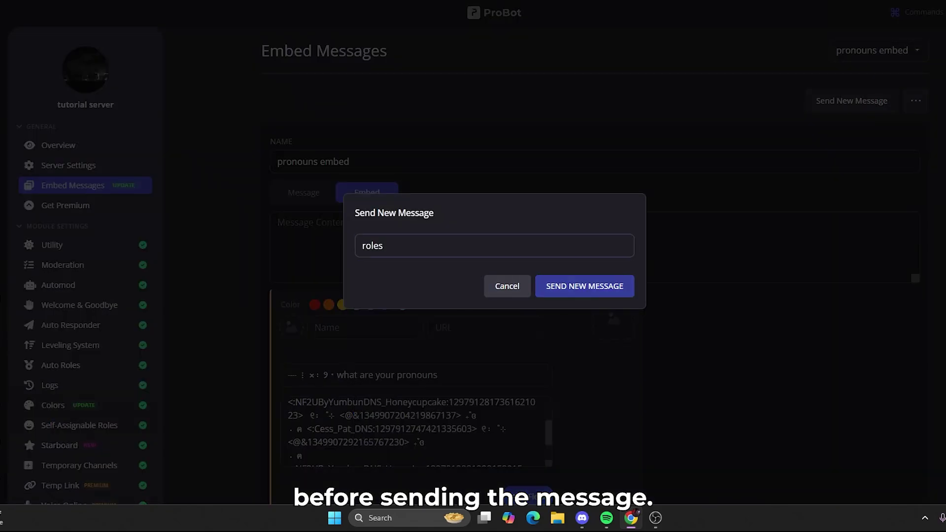
pyautogui.click(584, 286)
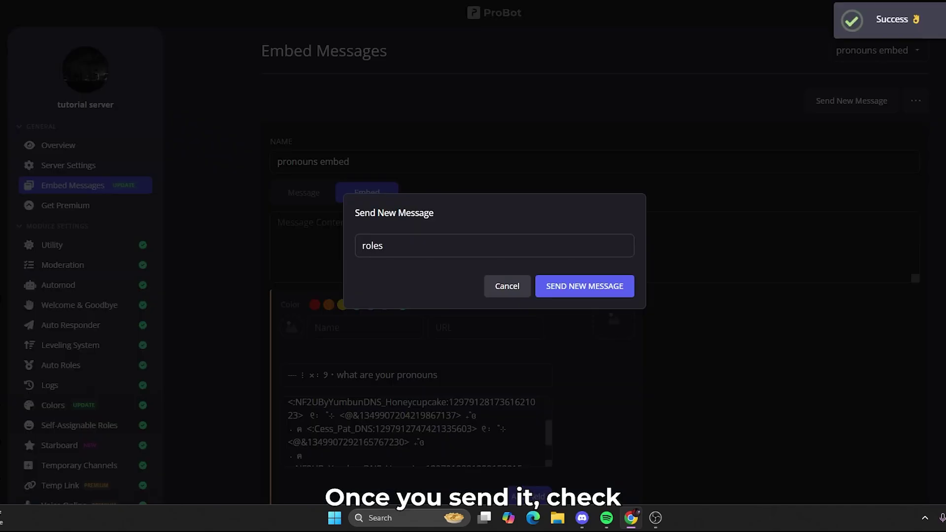
# Add a blank line to the embed description, save, and resend it to #roles
pyautogui.scroll(-1, 417, 431)
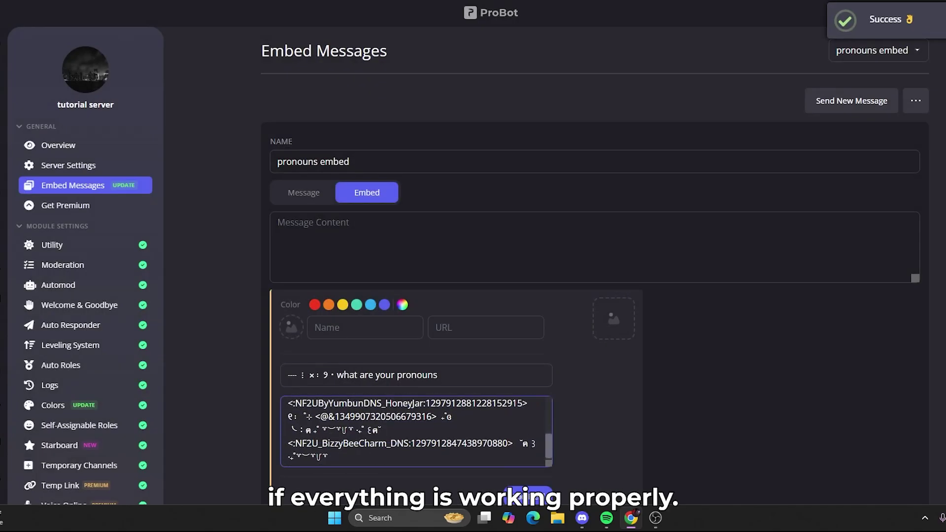
pyautogui.scroll(-1, 591, 296)
pyautogui.click(452, 416)
pyautogui.scroll(-2, 592, 295)
pyautogui.press('Return')
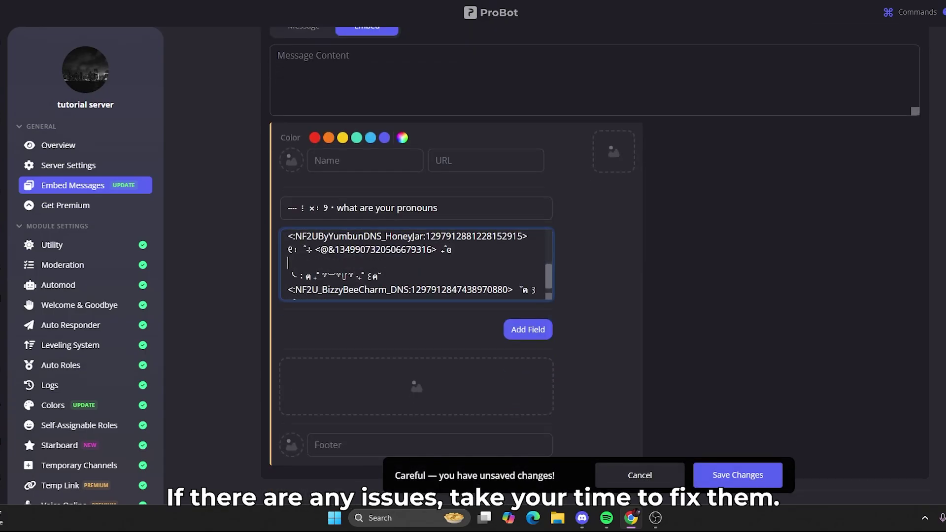
pyautogui.scroll(3, 591, 296)
pyautogui.click(737, 475)
pyautogui.click(851, 100)
pyautogui.click(494, 246)
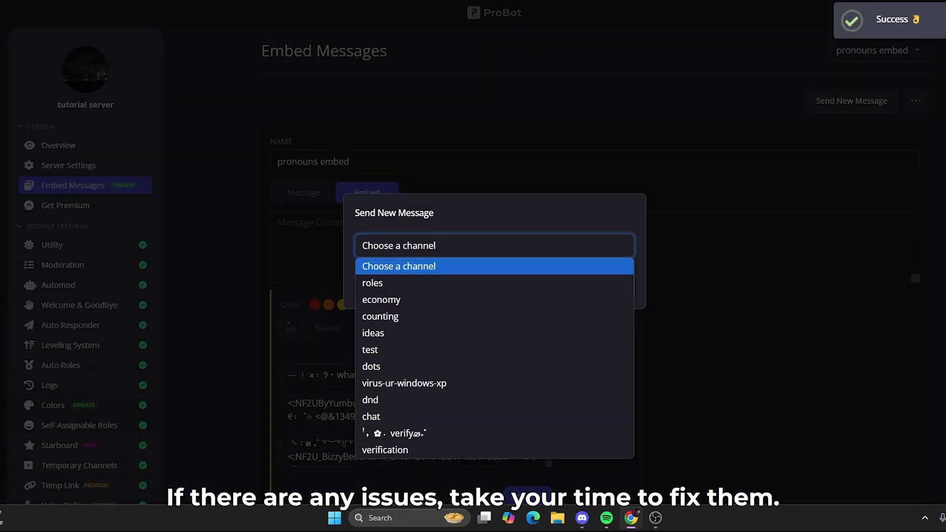
pyautogui.click(372, 283)
pyautogui.click(585, 286)
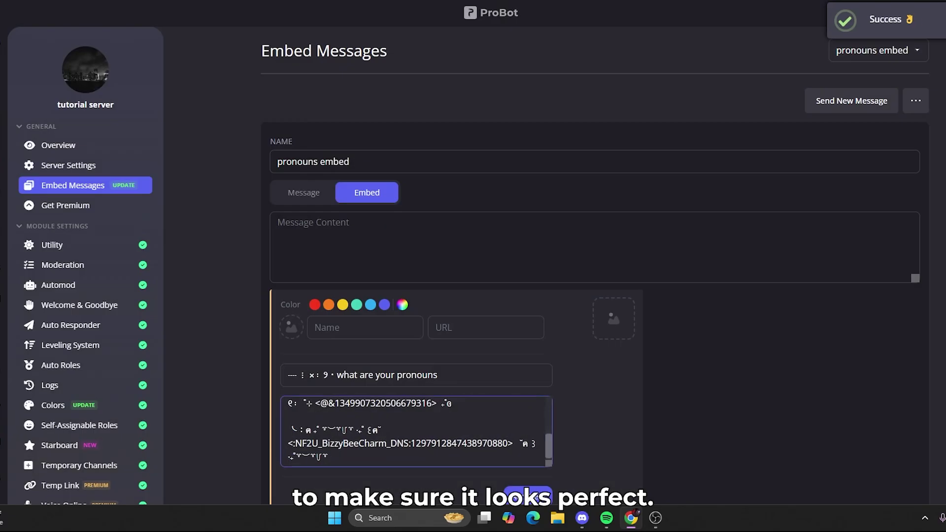
# Fix the closing decorative line in the description, save, and resend to #roles
pyautogui.click(296, 443)
pyautogui.press('BackSpace')
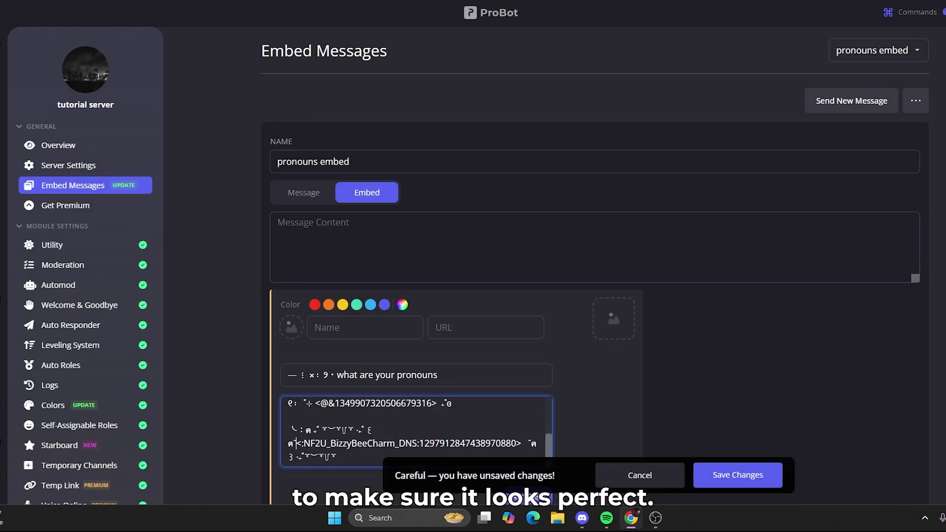
pyautogui.click(737, 475)
pyautogui.click(879, 51)
pyautogui.click(852, 101)
pyautogui.click(494, 246)
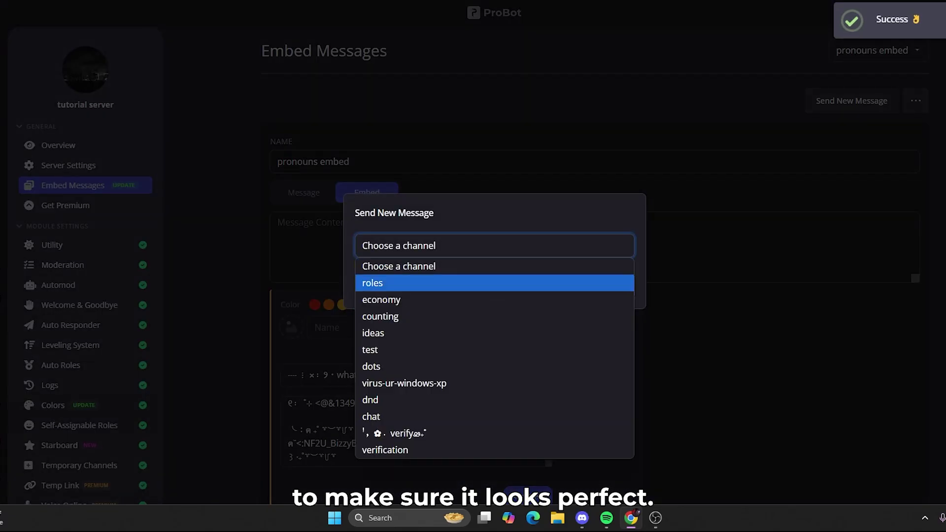
pyautogui.click(373, 283)
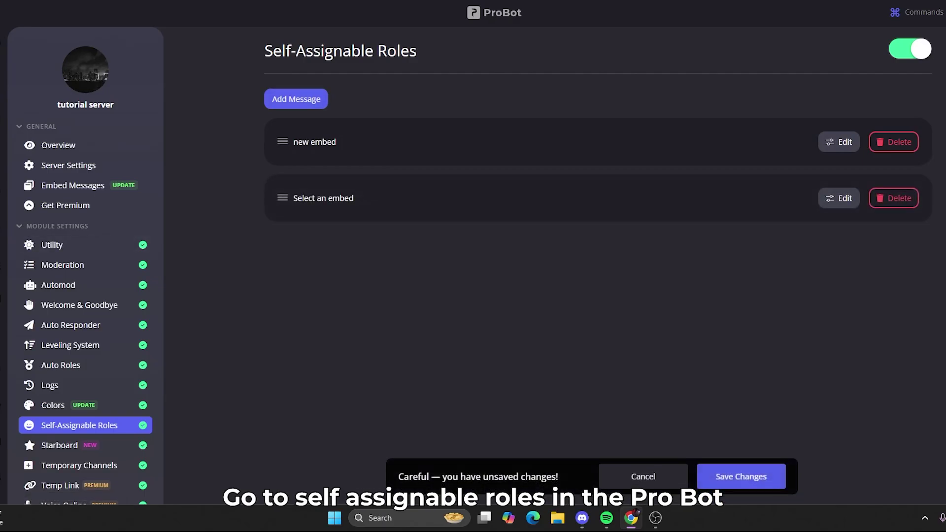
# Attach the pronouns embed and the 05:58:22 #roles message, with Button role assignment
pyautogui.click(839, 198)
pyautogui.click(591, 243)
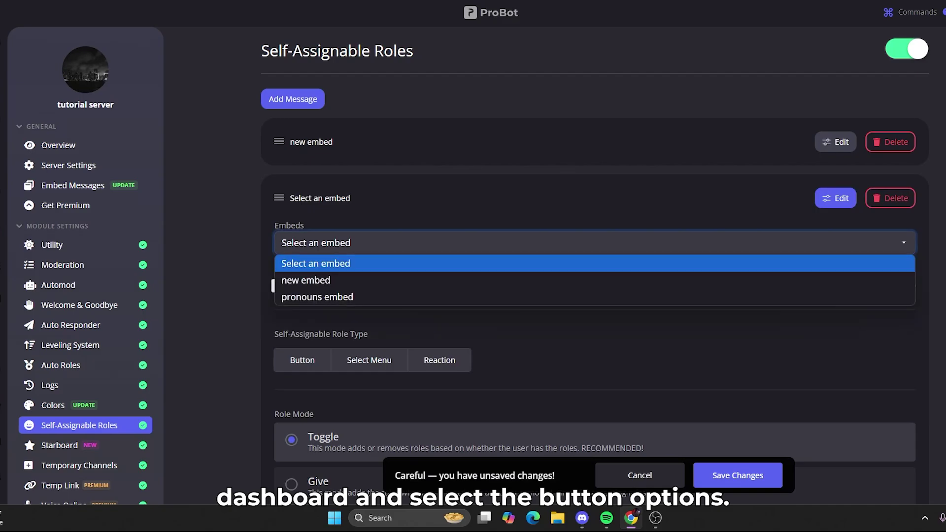
pyautogui.click(317, 295)
pyautogui.scroll(-1, 591, 246)
pyautogui.press('Tab')
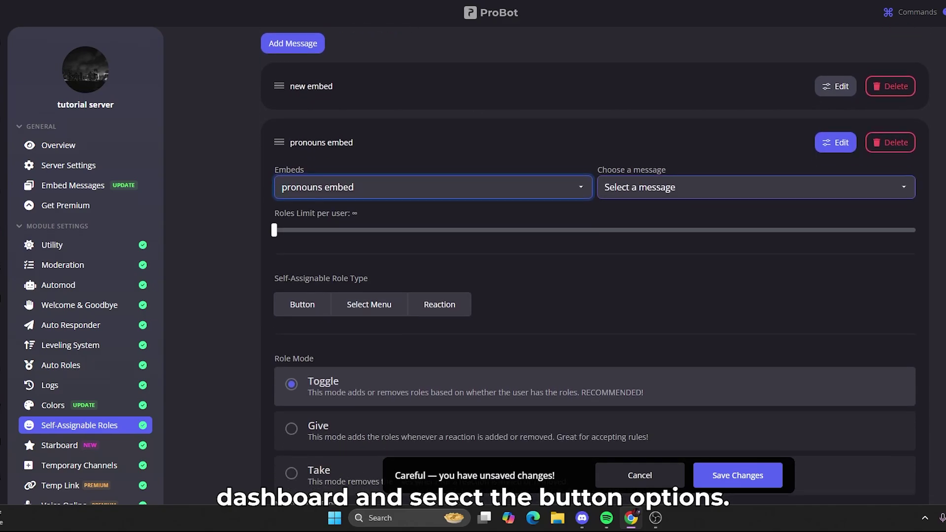
pyautogui.press('Down')
pyautogui.press('Down')
pyautogui.press('Return')
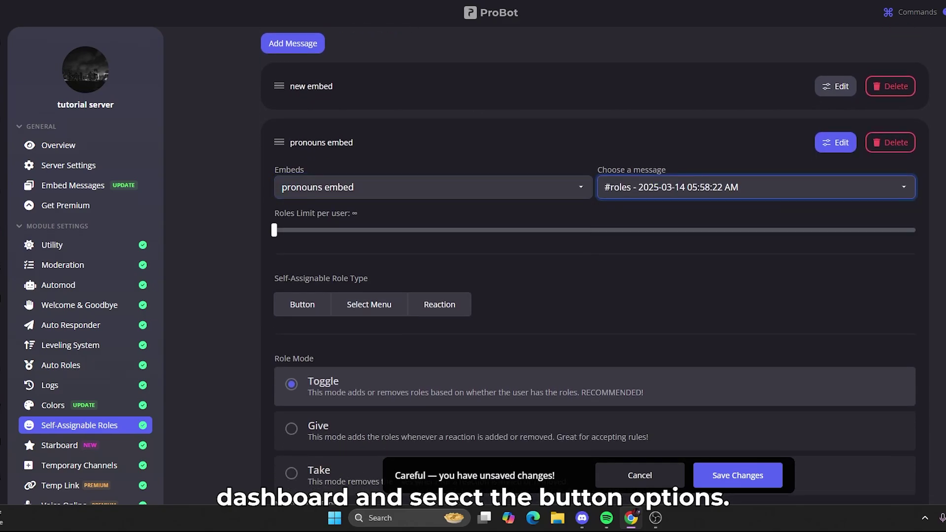
pyautogui.scroll(-3, 592, 266)
pyautogui.click(302, 138)
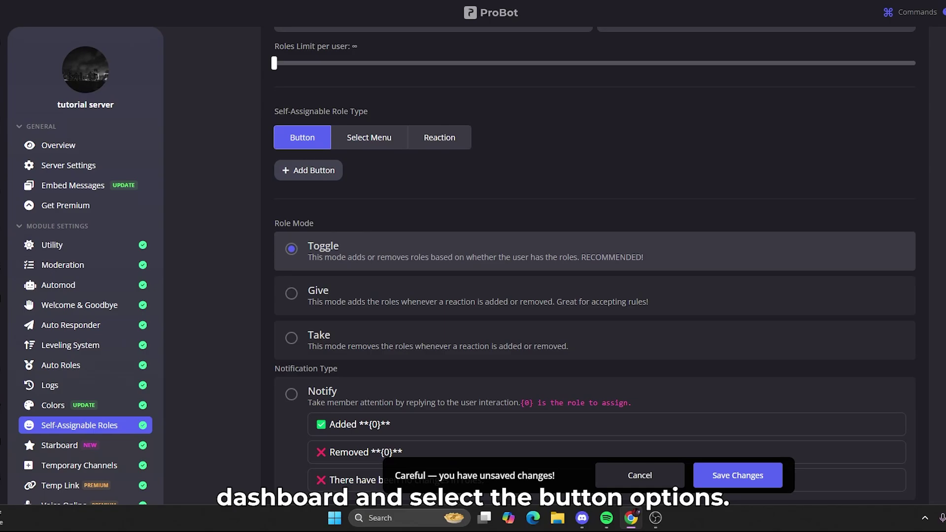
# Compare the notification types, then set the entry to Notify instead of Silent
pyautogui.scroll(-2, 592, 242)
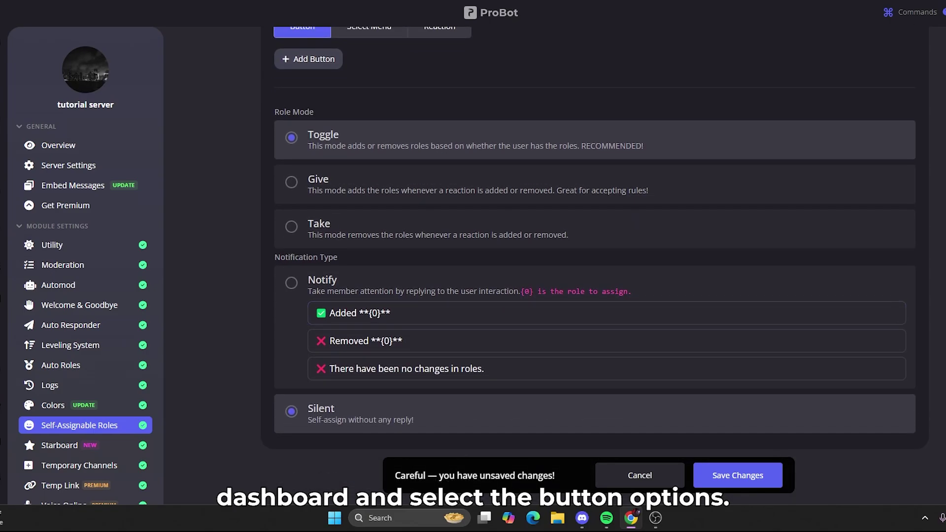
pyautogui.scroll(1, 594, 254)
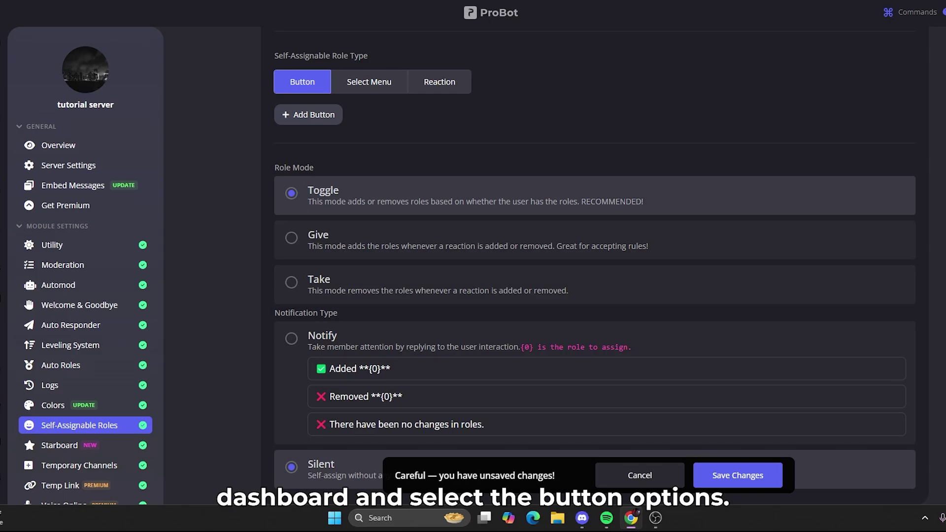
pyautogui.click(291, 338)
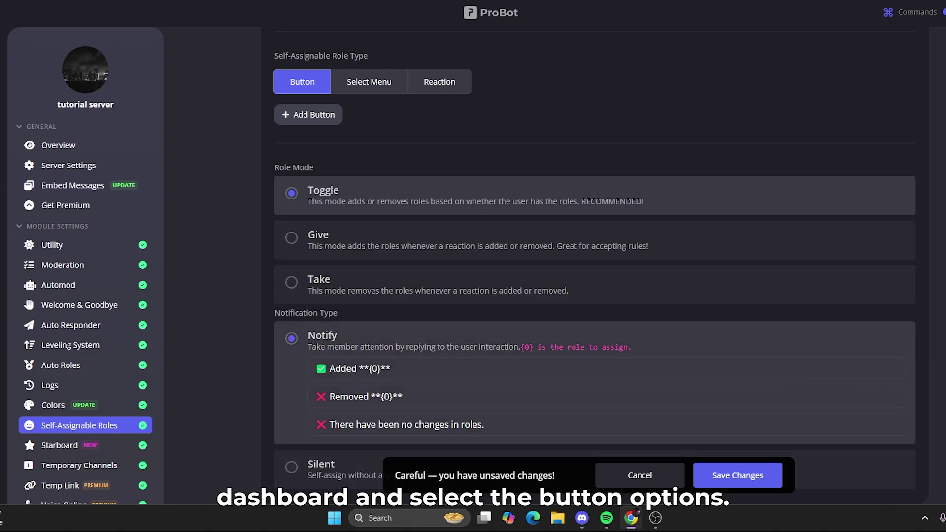
pyautogui.scroll(-1, 594, 266)
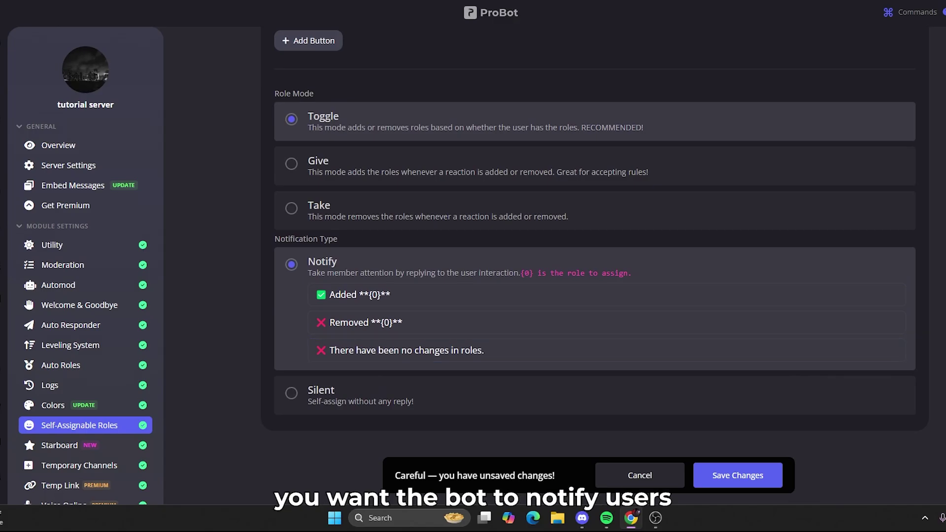
pyautogui.click(291, 393)
pyautogui.click(291, 265)
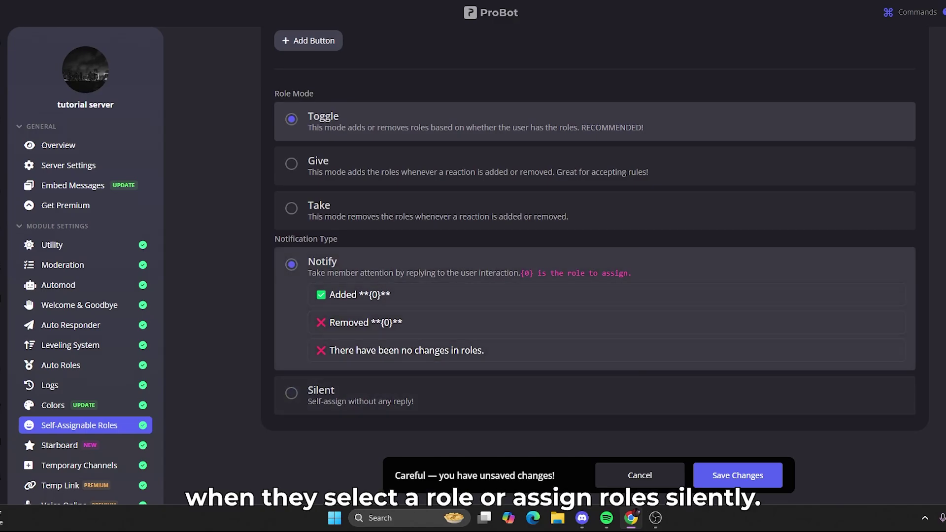
pyautogui.scroll(3, 592, 266)
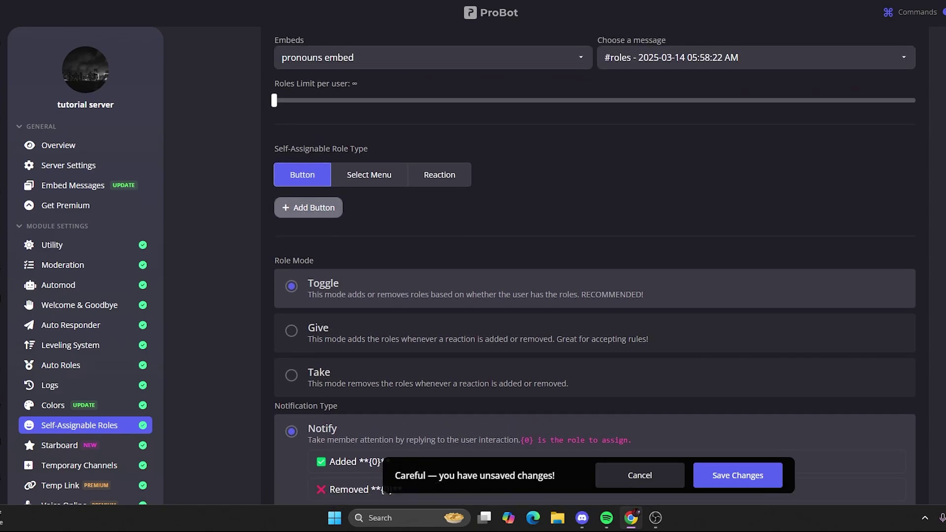
# Add a she/her button with a colour, an emoji and the she/her role attached
pyautogui.click(308, 208)
pyautogui.click(379, 214)
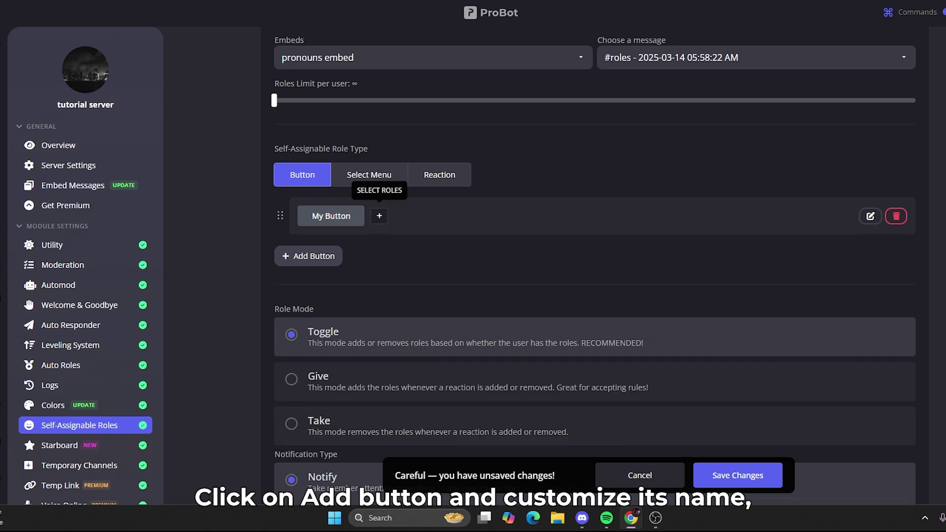
pyautogui.click(870, 216)
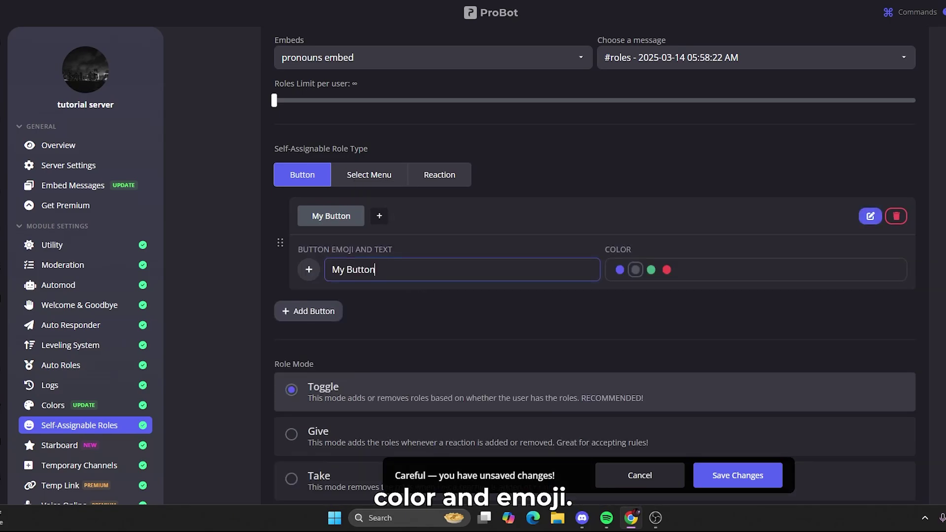
pyautogui.hotkey('ctrl', 'a')
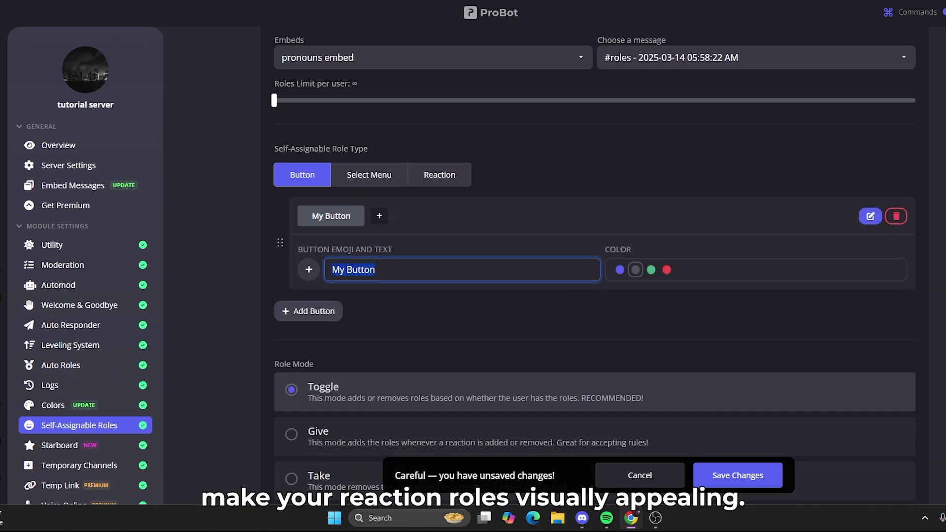
pyautogui.write('she')
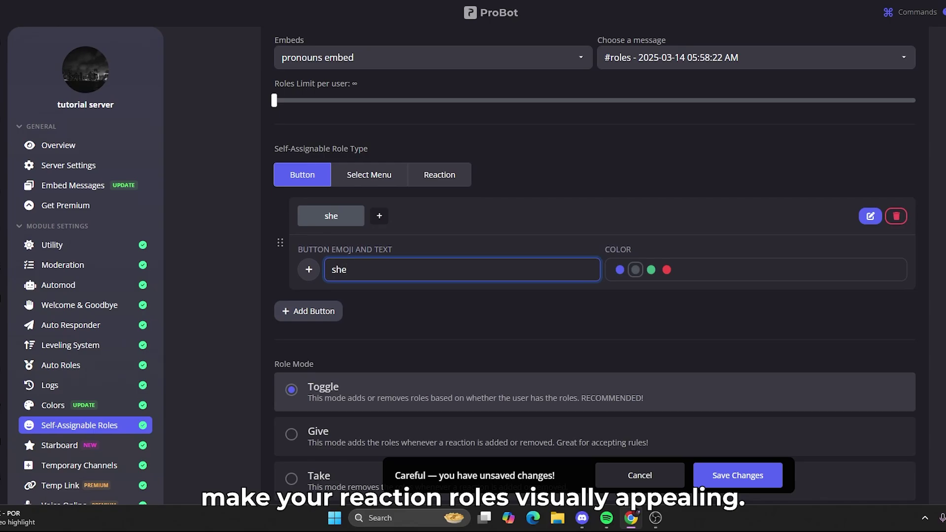
pyautogui.write('/her')
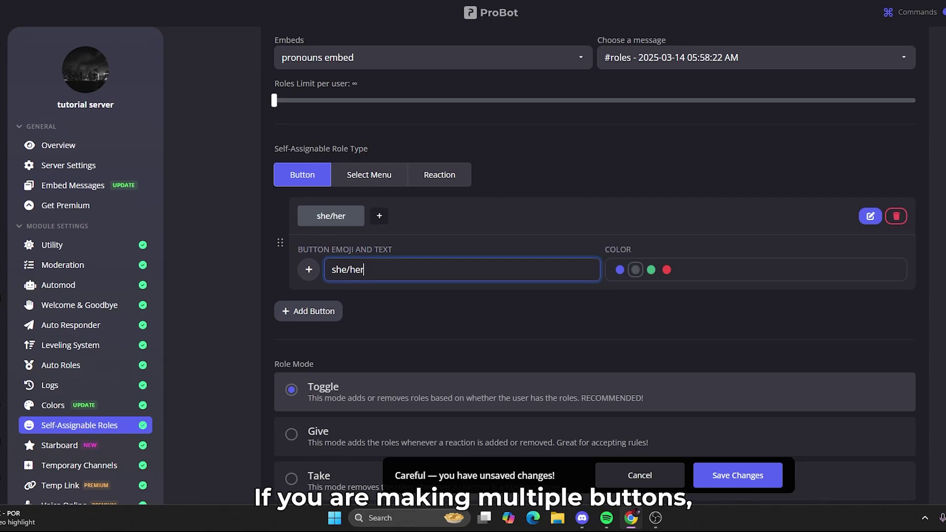
pyautogui.click(309, 269)
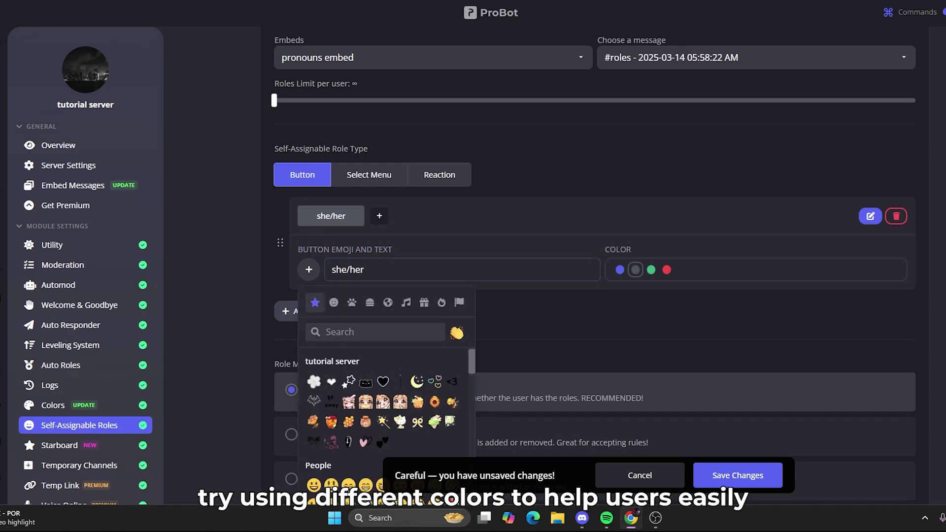
pyautogui.click(366, 401)
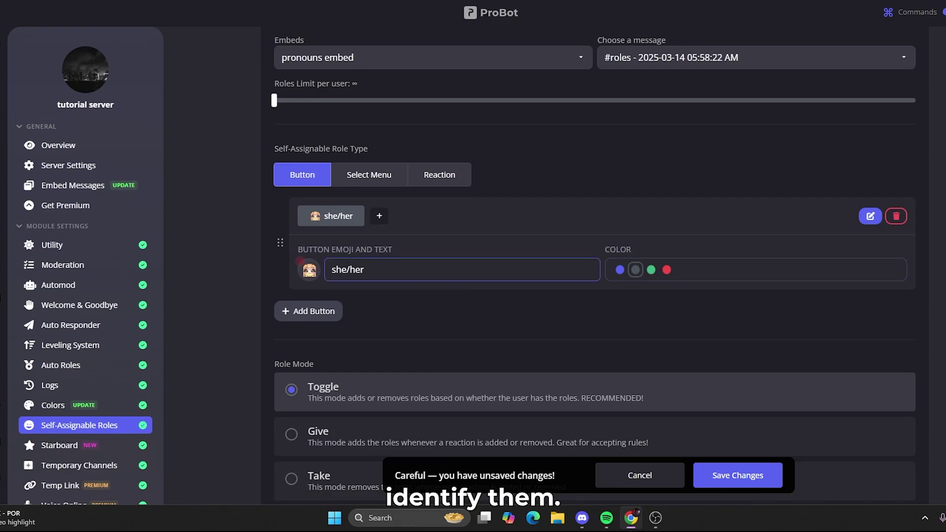
pyautogui.click(379, 216)
pyautogui.write('she')
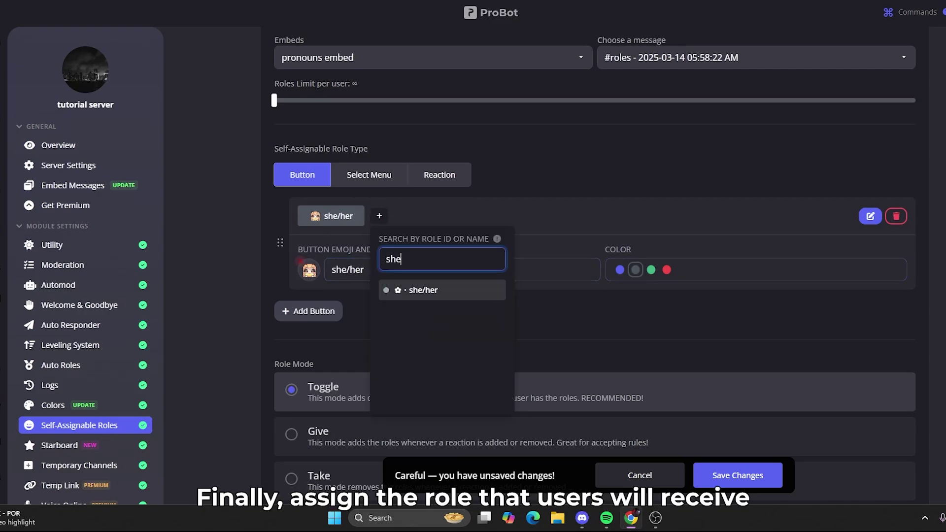
pyautogui.click(402, 291)
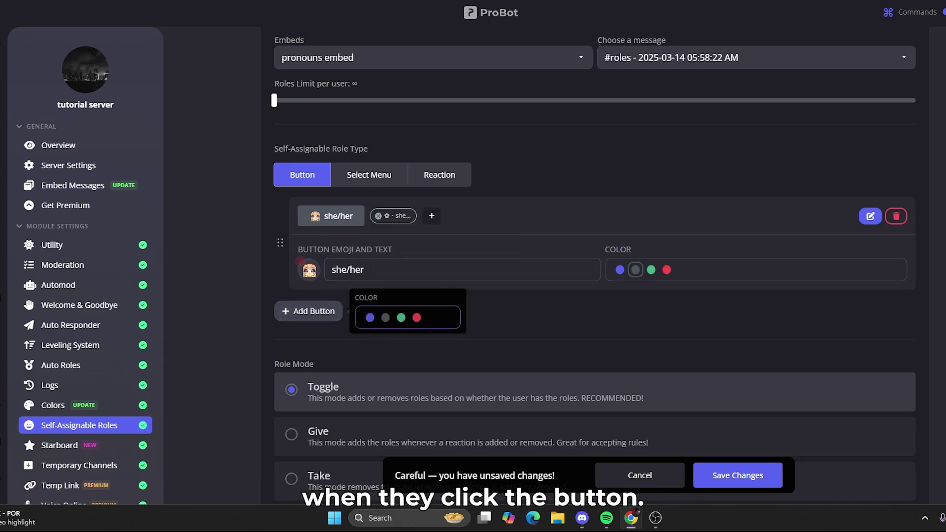
# Add a second button labelled he/him and give it an emoji
pyautogui.click(316, 311)
pyautogui.tripleClick(365, 309)
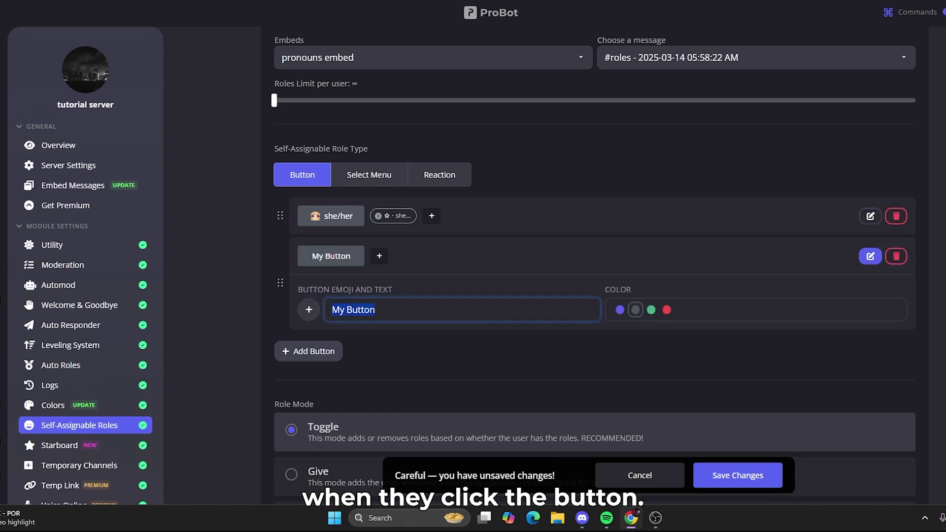
pyautogui.write('he.h')
pyautogui.press('BackSpace')
pyautogui.press('BackSpace')
pyautogui.write('/hi,ve')
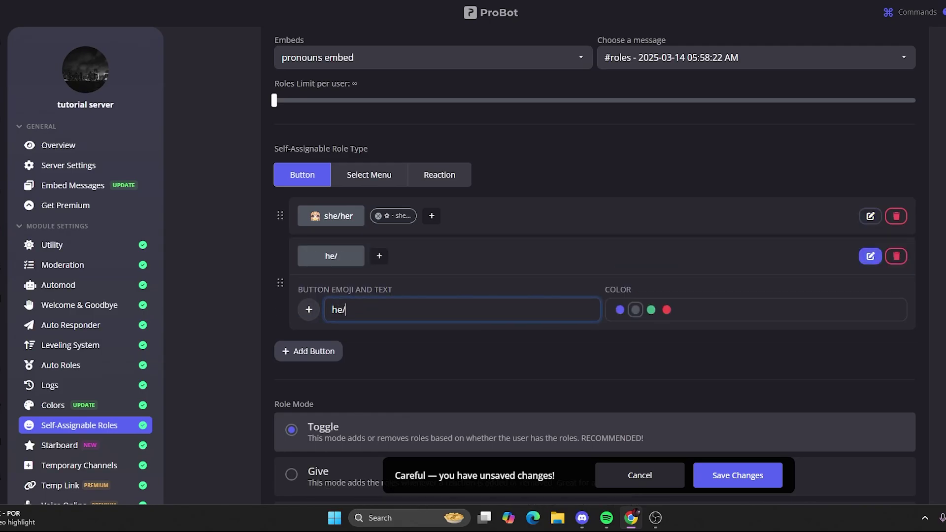
pyautogui.press('BackSpace')
pyautogui.press('BackSpace')
pyautogui.press('BackSpace')
pyautogui.write('m')
pyautogui.click(309, 309)
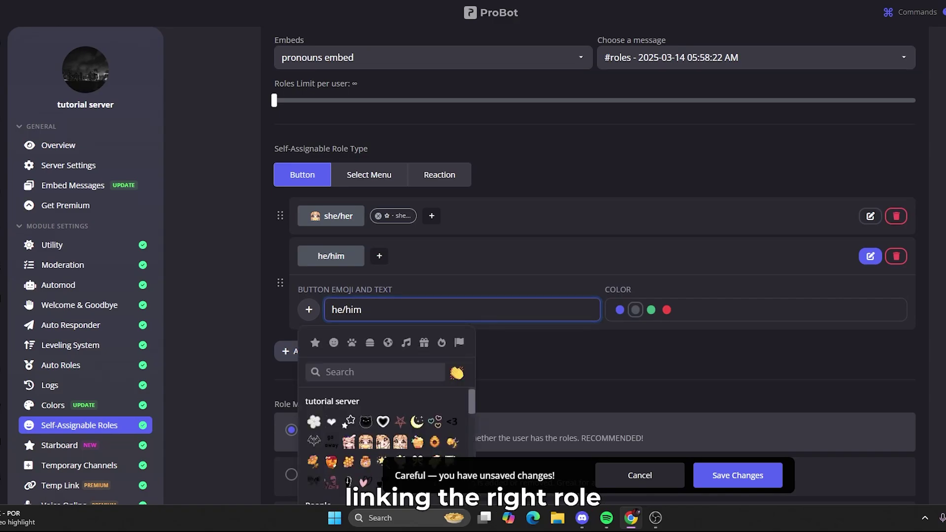
pyautogui.scroll(-3, 383, 444)
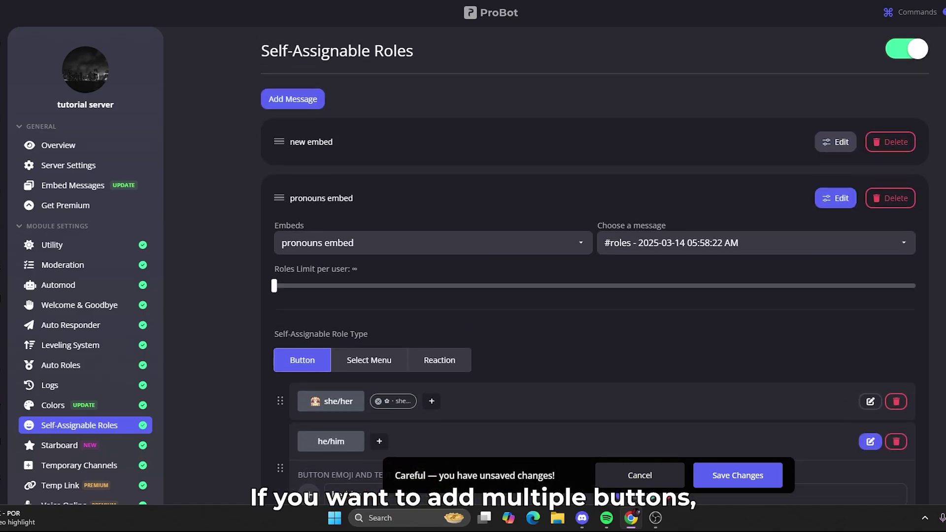
pyautogui.scroll(-5, 592, 266)
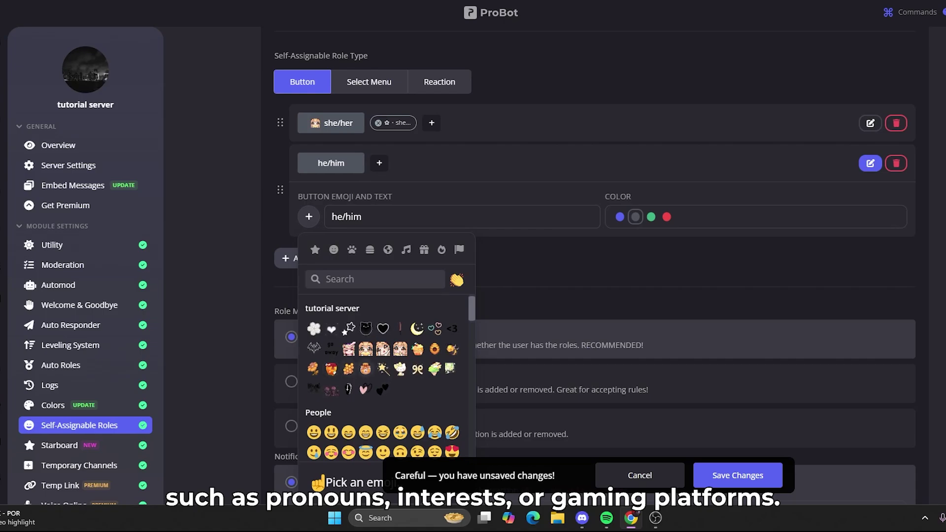
pyautogui.click(331, 368)
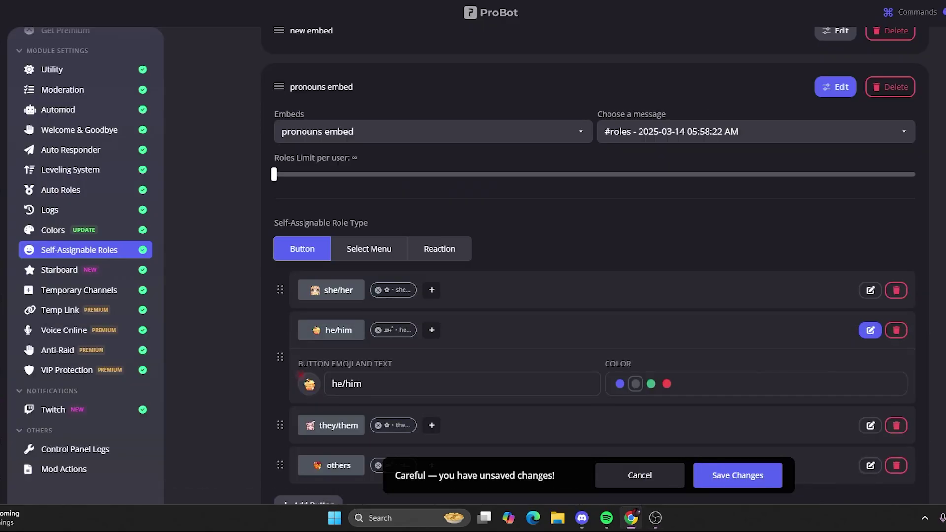
pyautogui.scroll(-4, 592, 246)
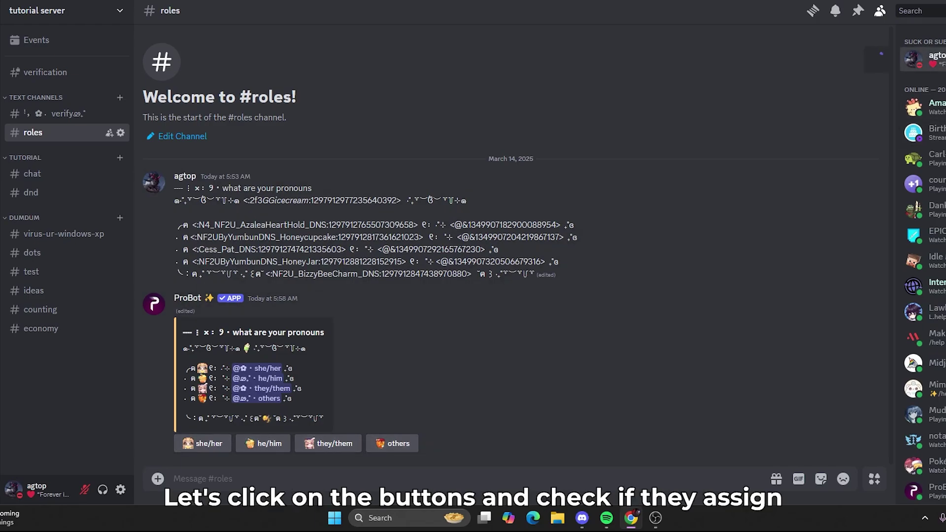
# Remove an old role from your profile, claim he/him from the embed, and confirm it appears
pyautogui.click(924, 58)
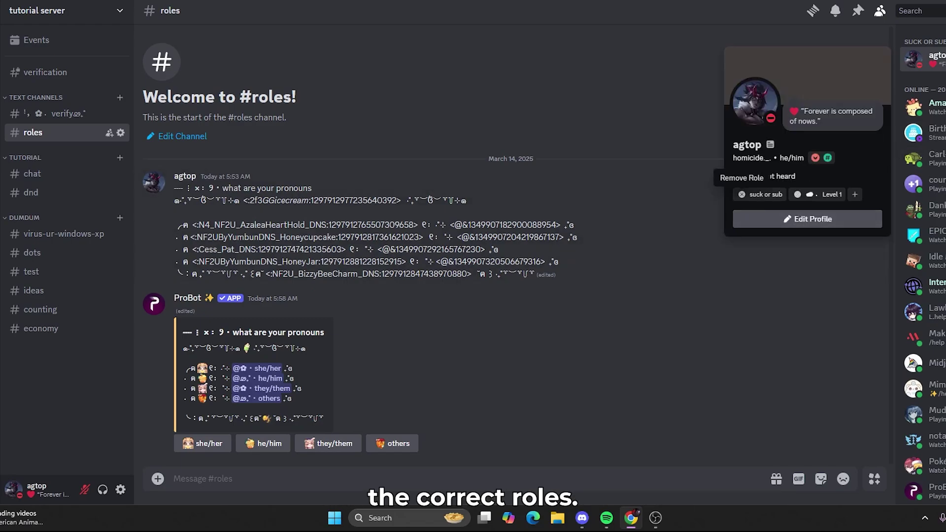
pyautogui.click(742, 194)
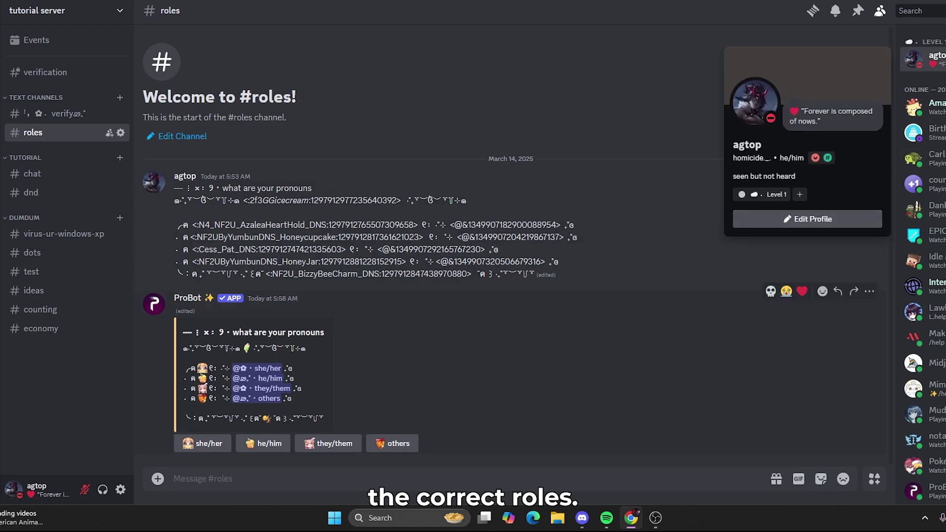
pyautogui.click(263, 443)
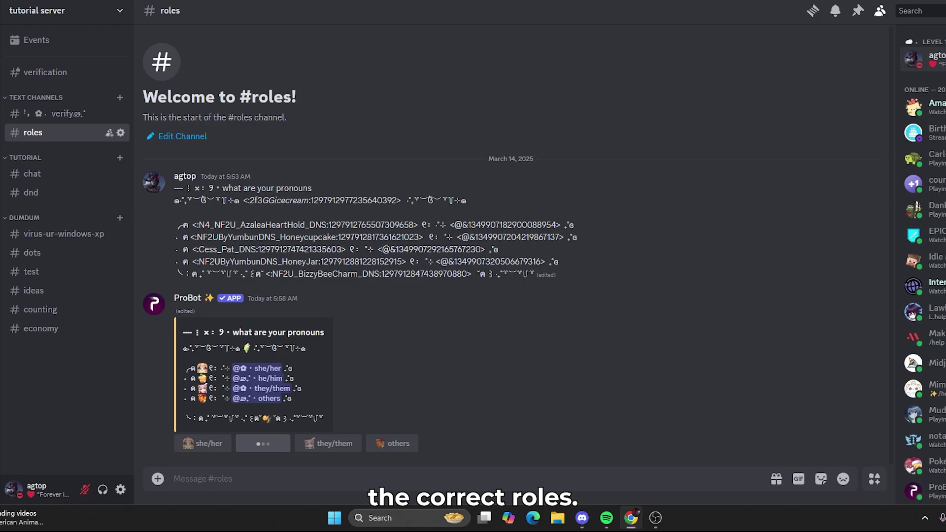
pyautogui.click(925, 59)
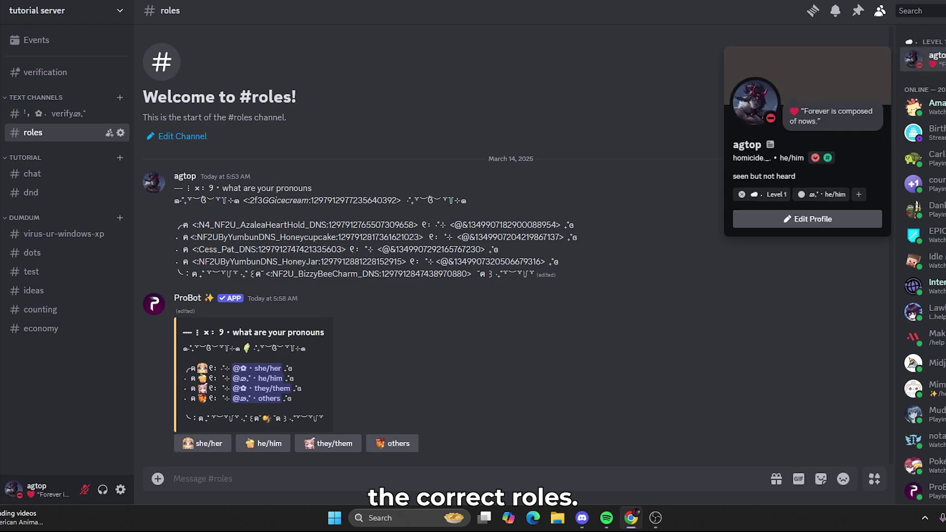
pyautogui.press('Escape')
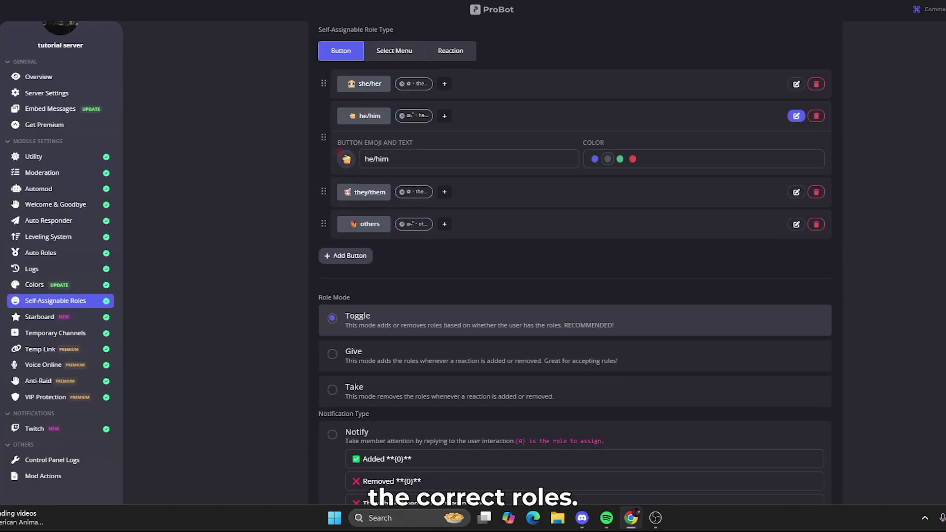
# Set Notification Type to Notify and save the self-assignable roles changes
pyautogui.scroll(-3, 575, 266)
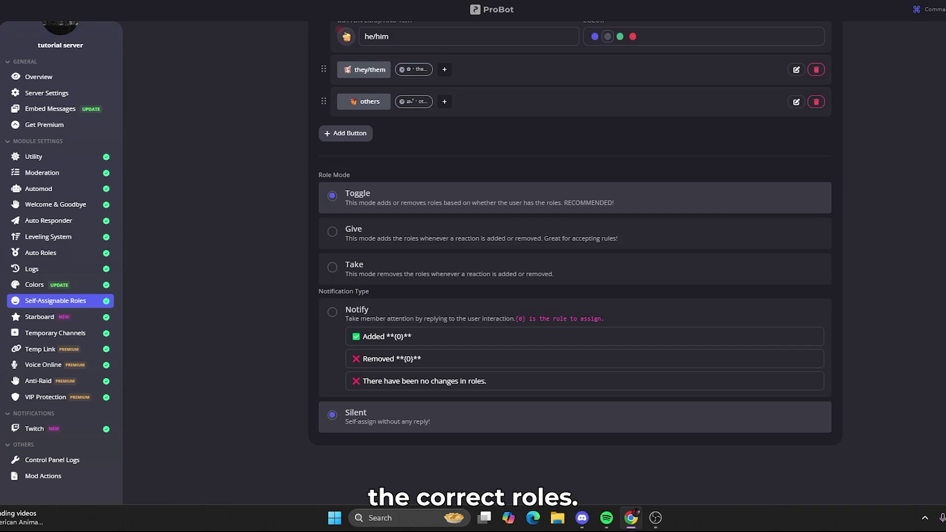
pyautogui.click(332, 311)
pyautogui.click(689, 481)
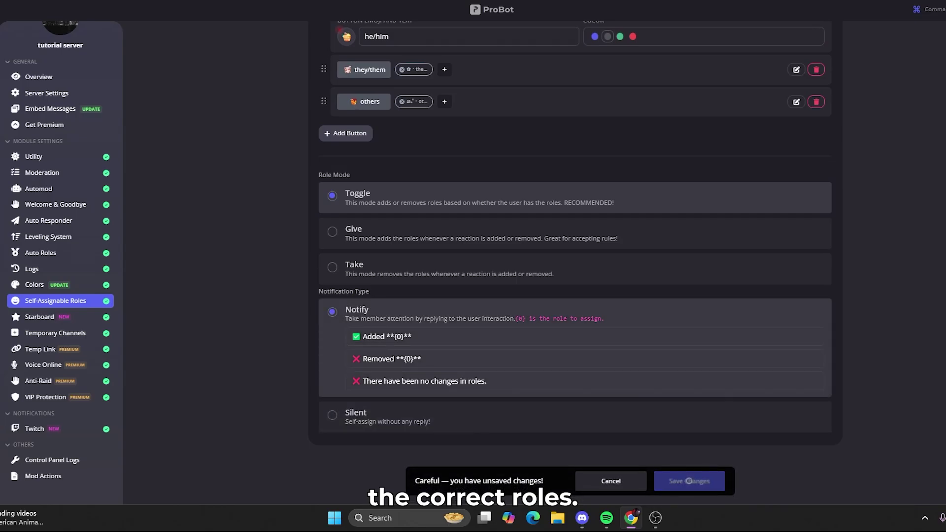
pyautogui.hotkey('ctrl', '+')
pyautogui.hotkey('ctrl', '+')
pyautogui.scroll(-3, 592, 266)
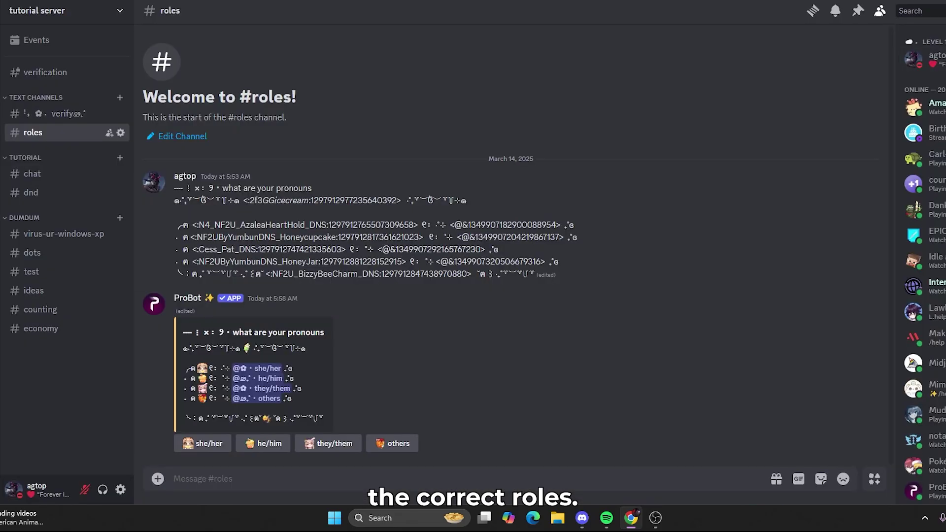
# Press the he/him embed button twice to remove, then re-add, the he/him role
pyautogui.click(262, 444)
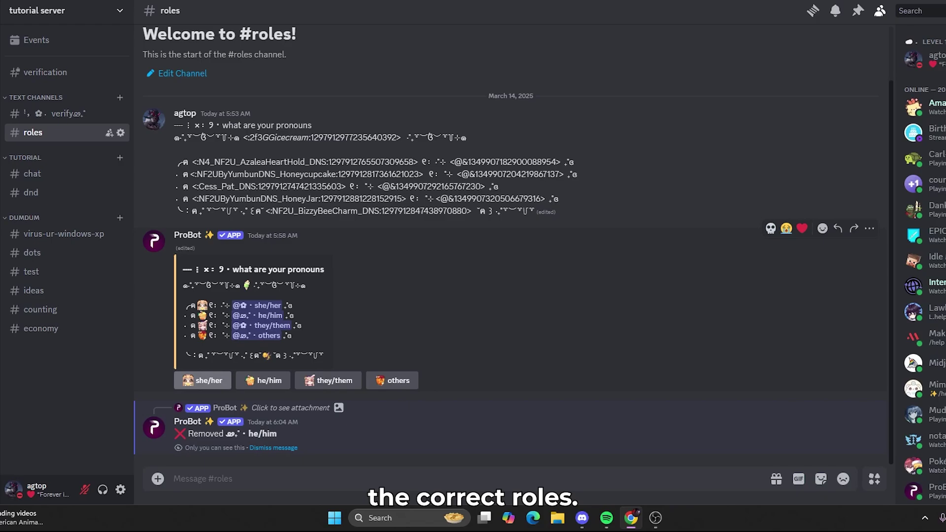
pyautogui.click(262, 381)
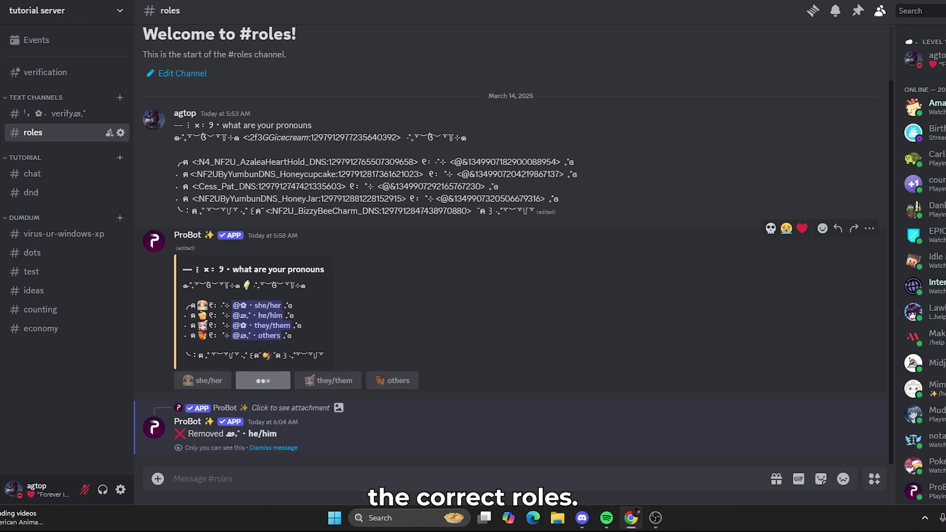